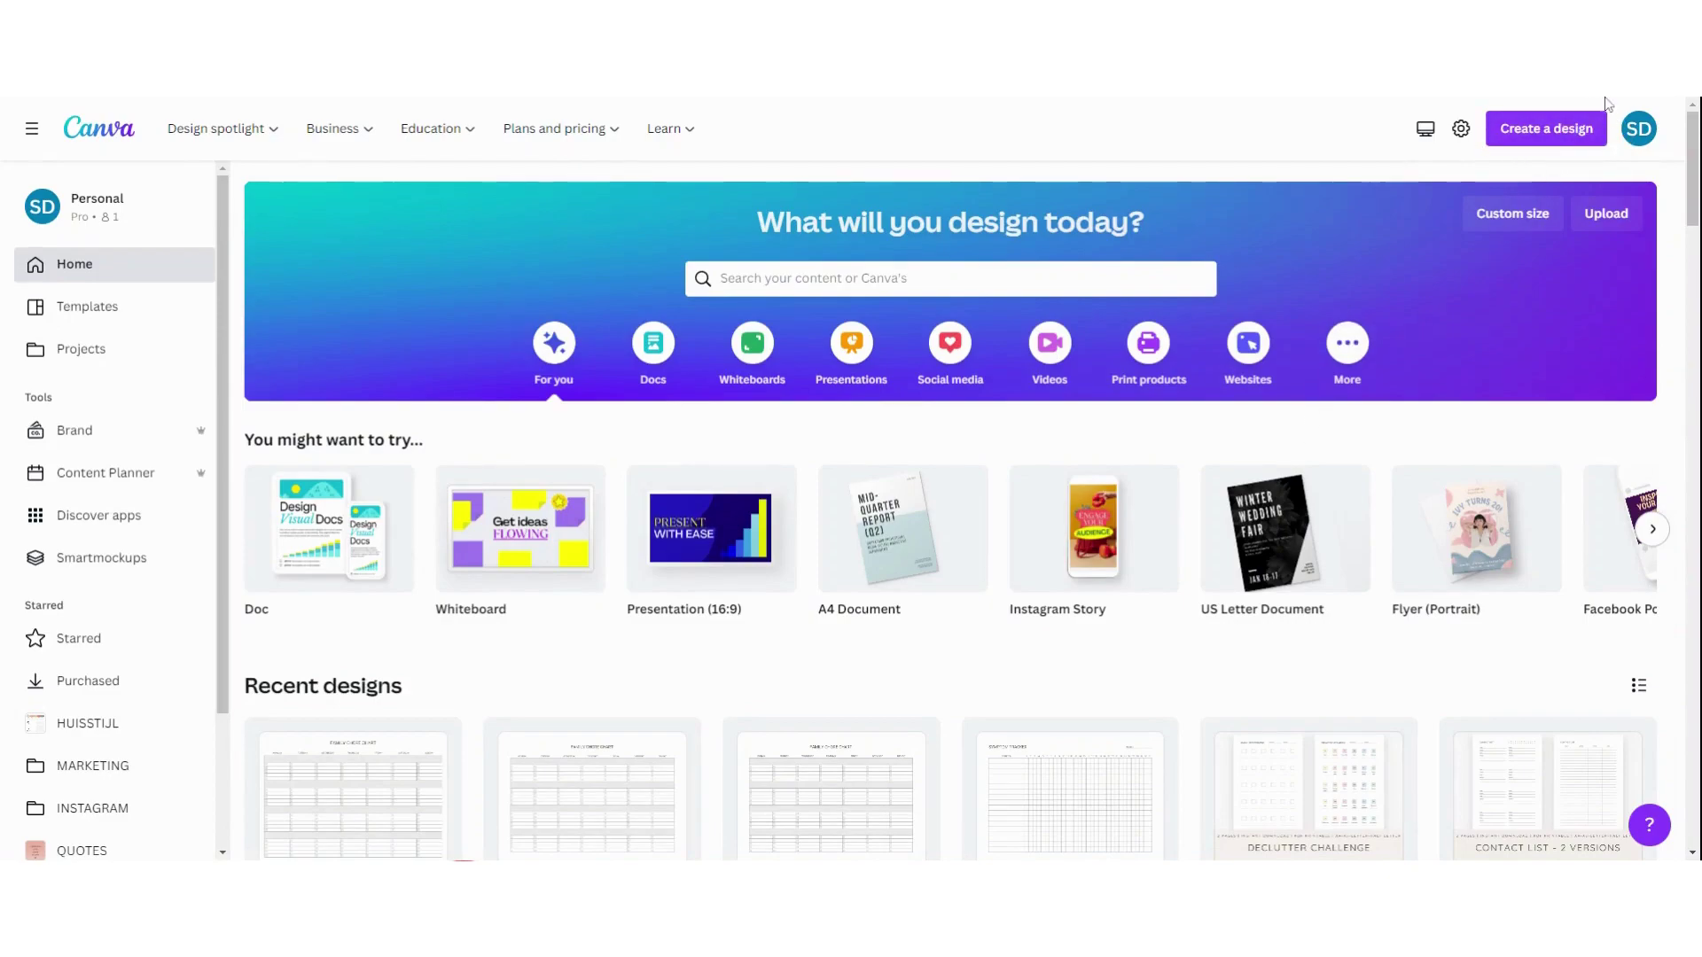
Step: Start a blank 1080 × 1080 px Instagram Post (Square) design by searching 'instagram'
{"action": "left_click", "coordinate": [1549, 140]}
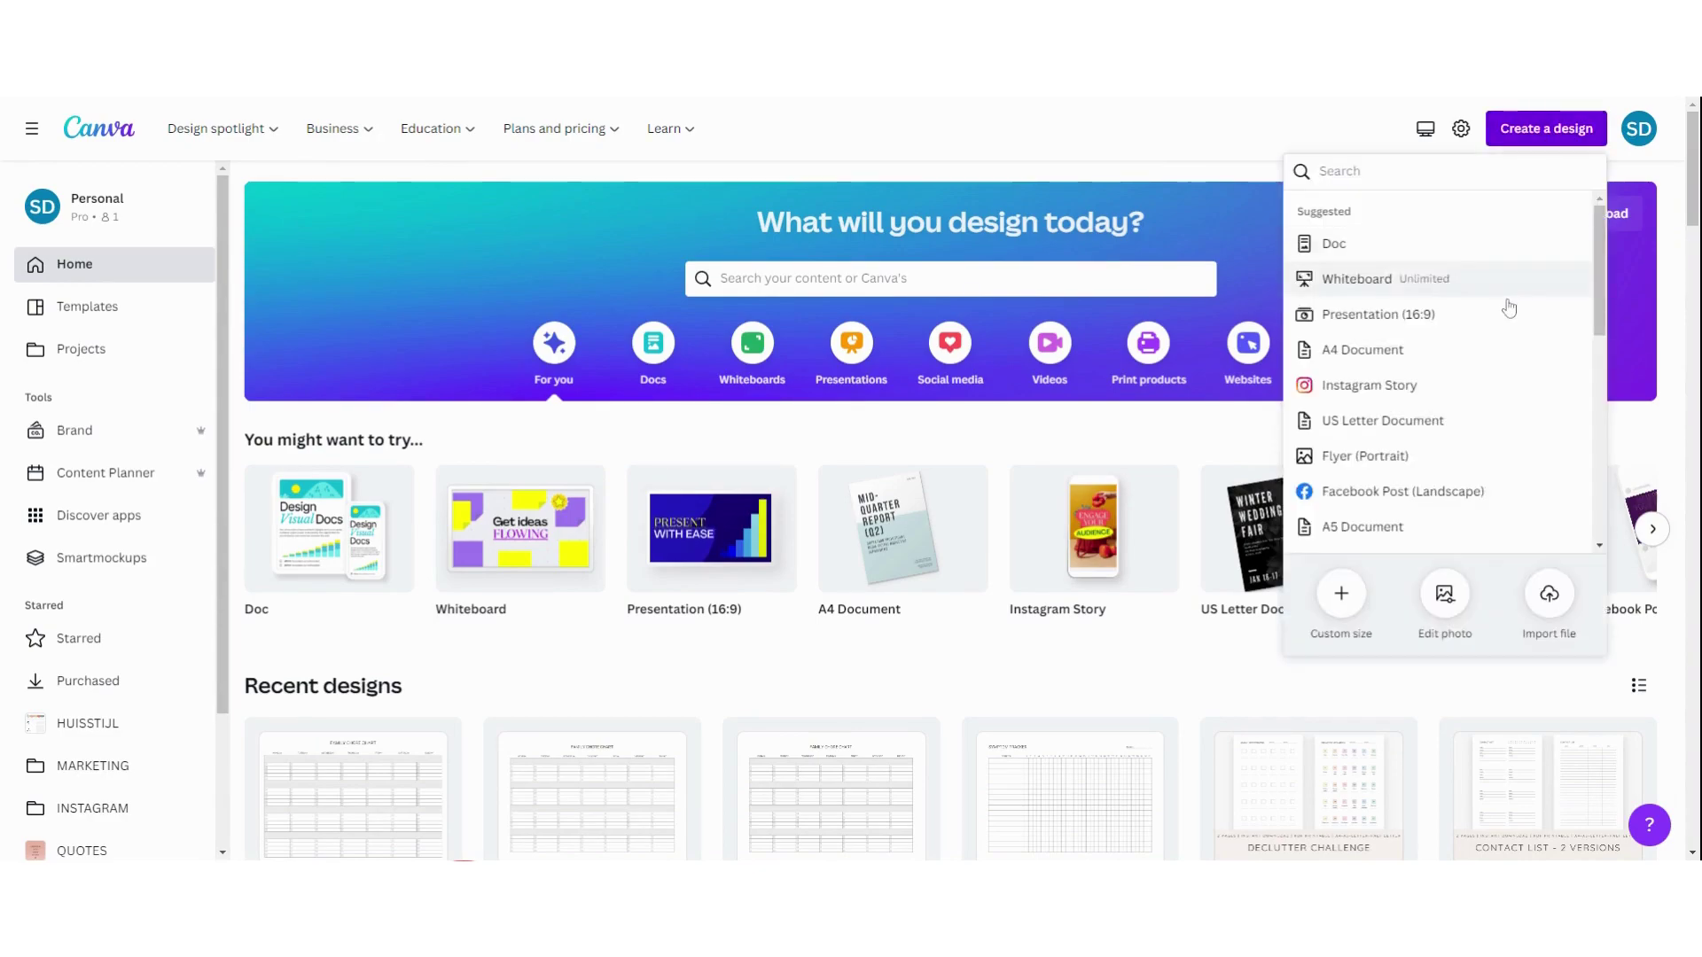
{"action": "scroll", "coordinate": [1494, 371], "scroll_direction": "down", "scroll_amount": 6}
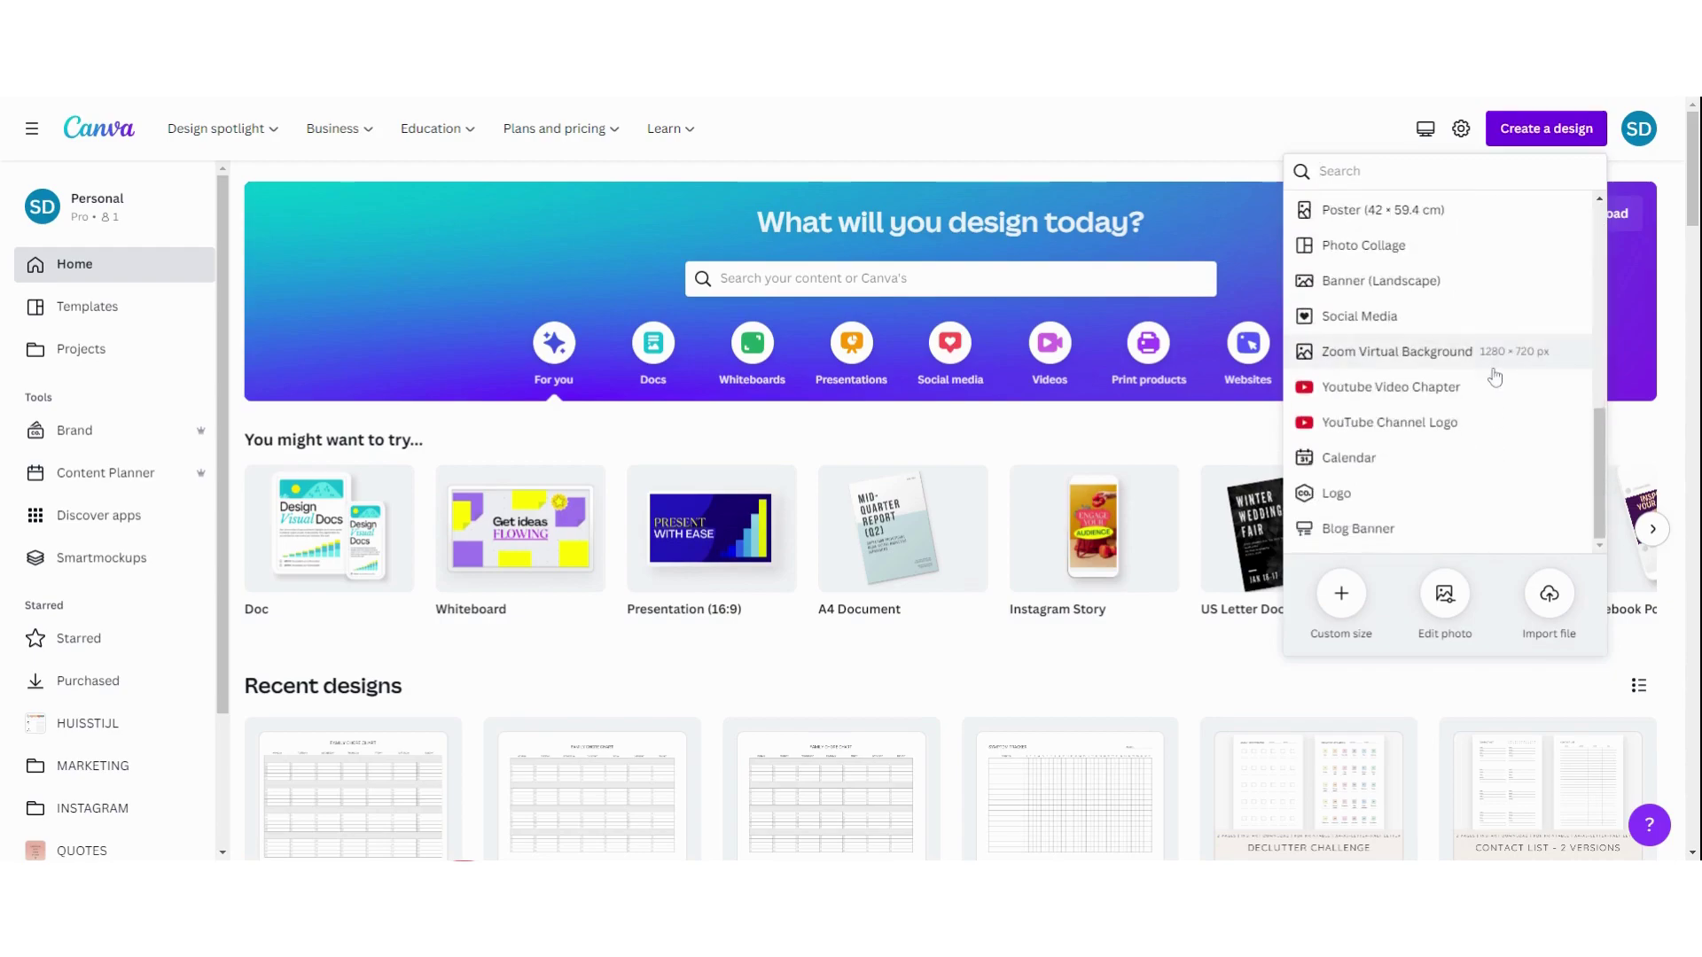
{"action": "scroll", "coordinate": [1489, 359], "scroll_direction": "up", "scroll_amount": 6}
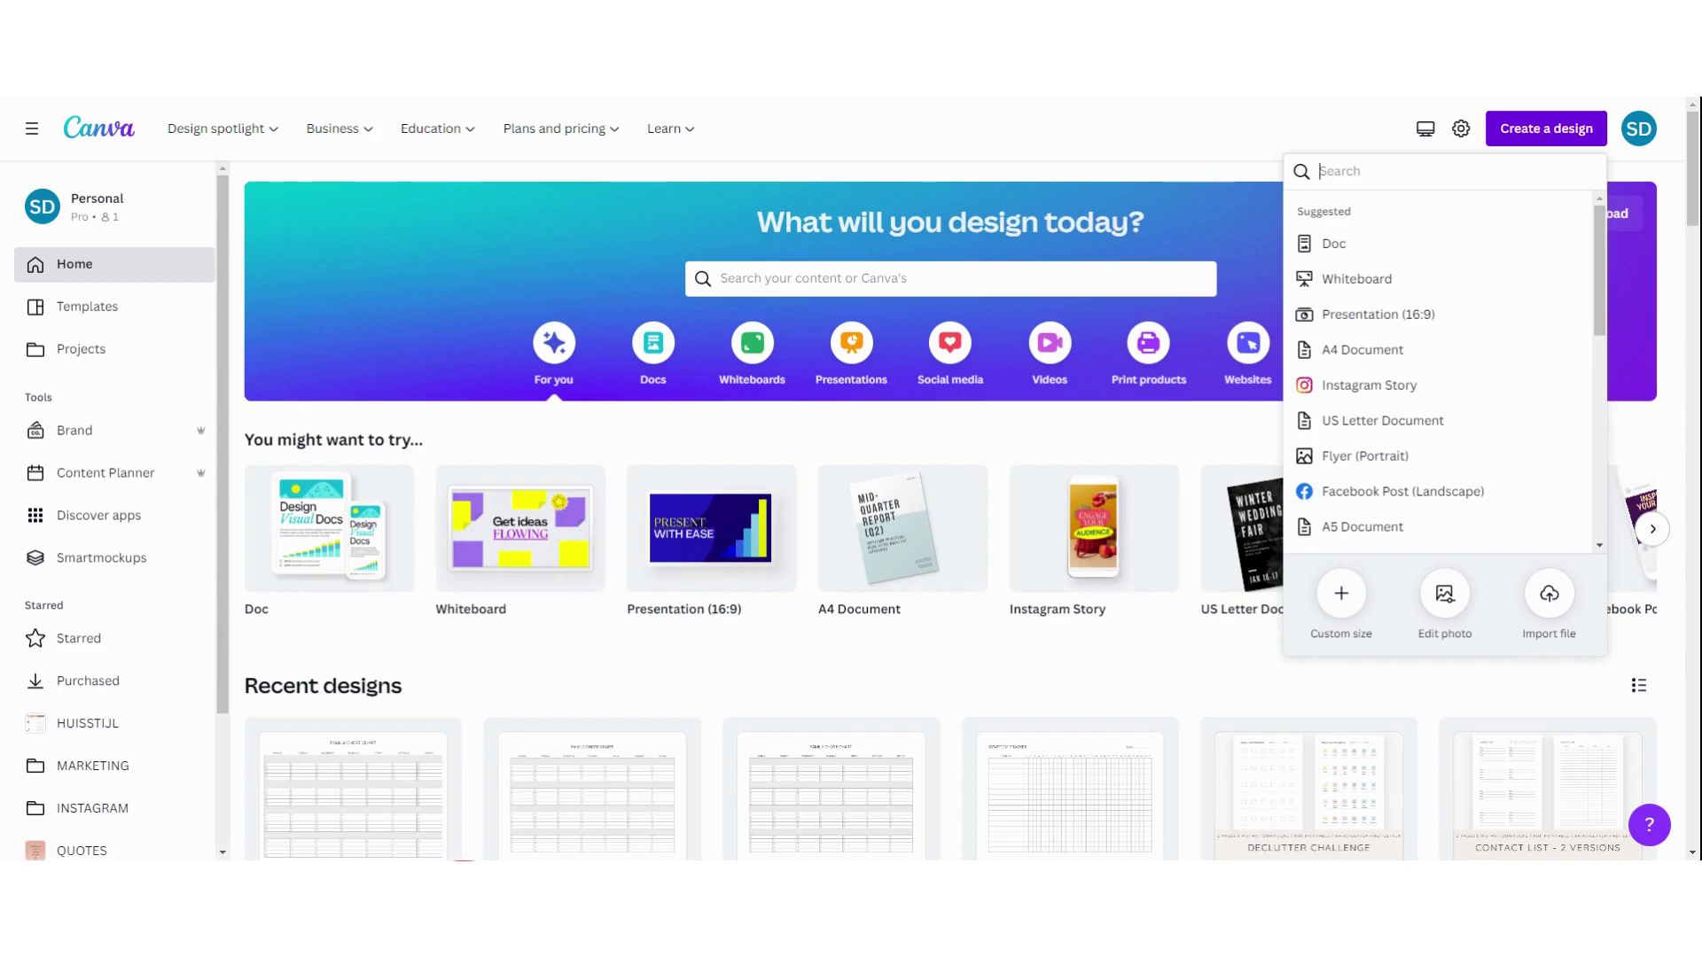
{"action": "type", "text": "instagram"}
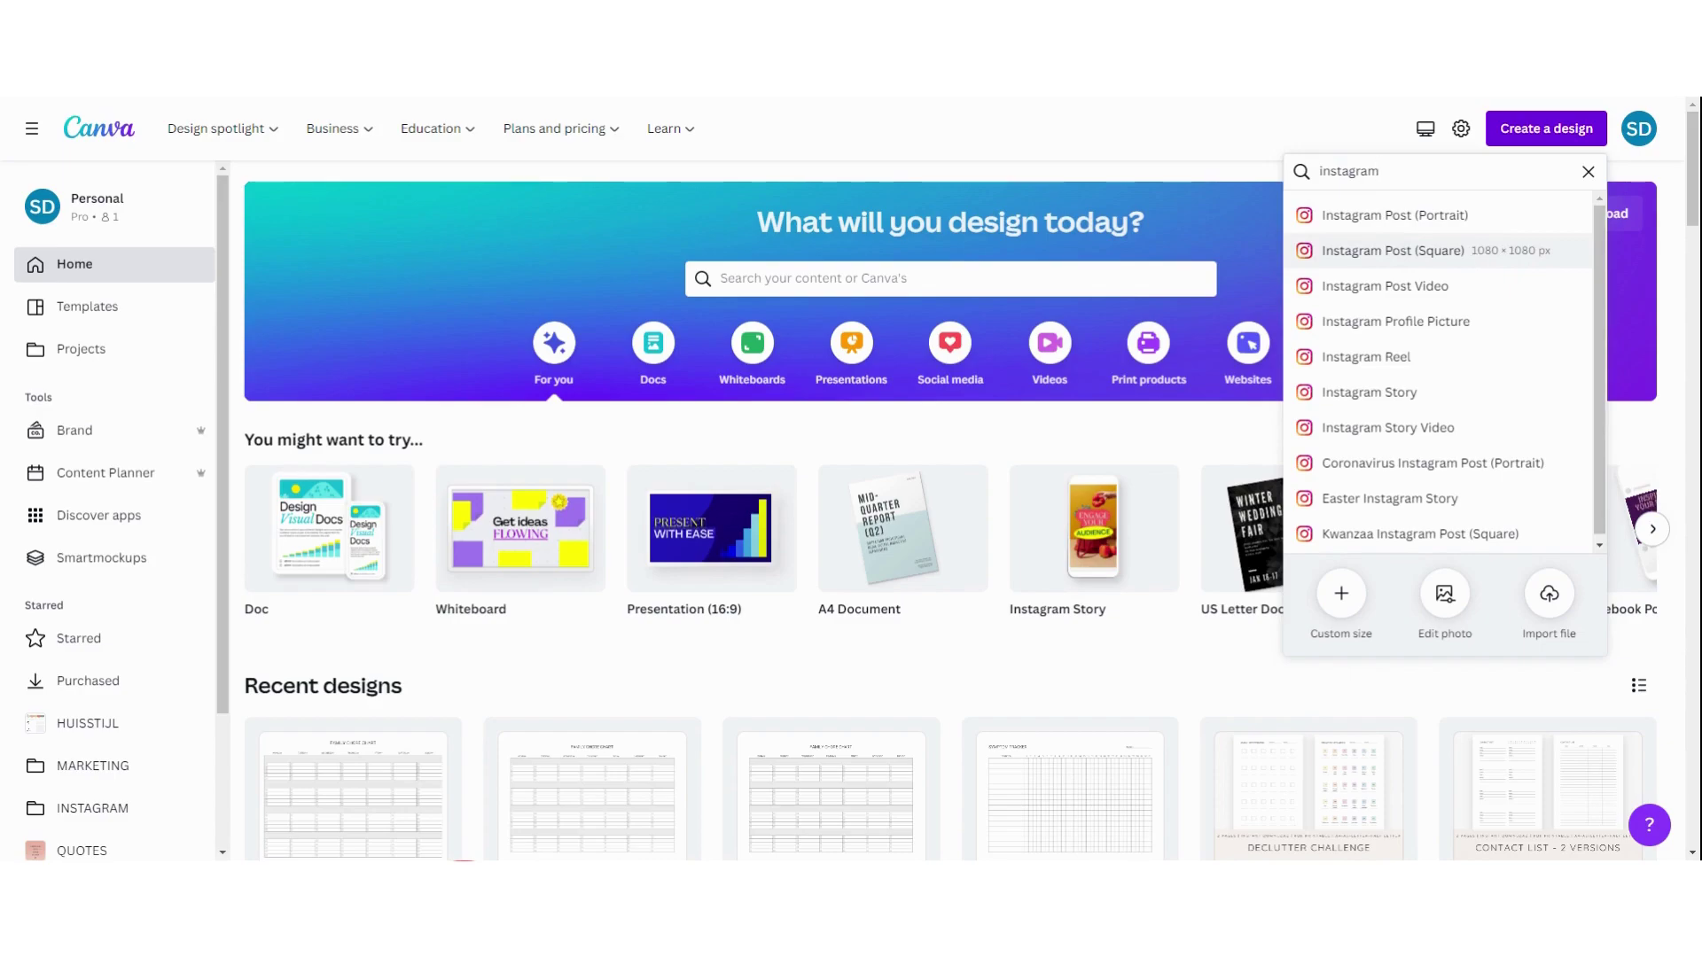
{"action": "left_click", "coordinate": [1474, 263]}
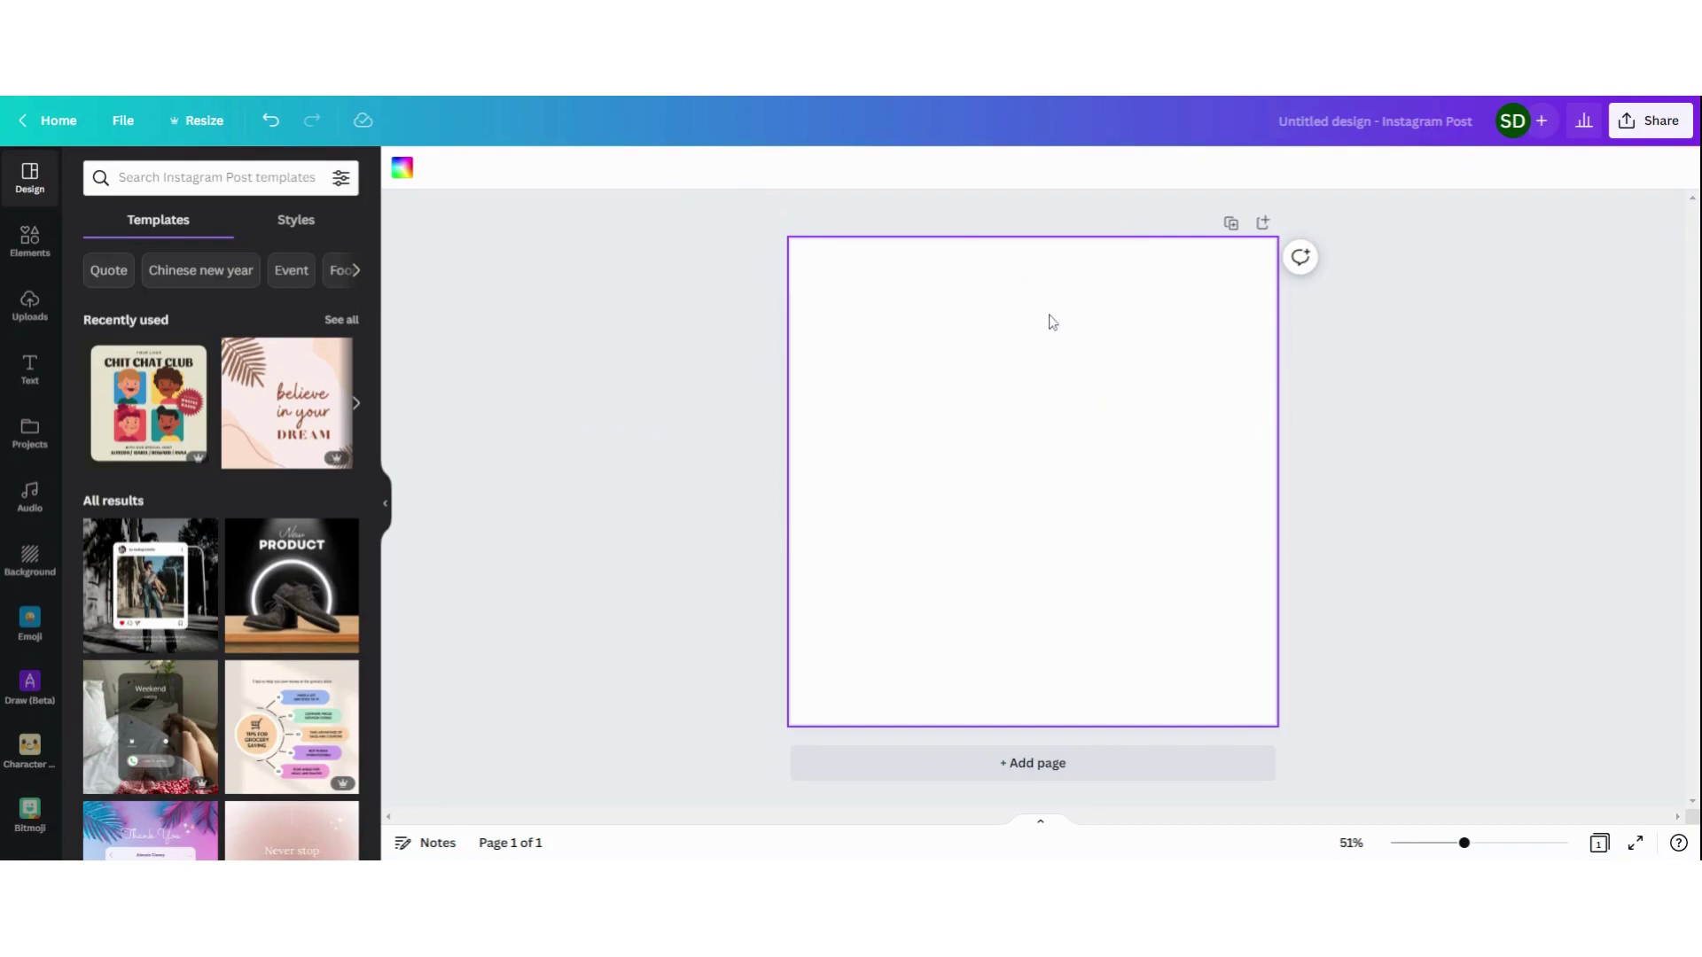
Step: Add the uploaded photo of the smiling woman to the centre of the post and select it
{"action": "left_click", "coordinate": [30, 309]}
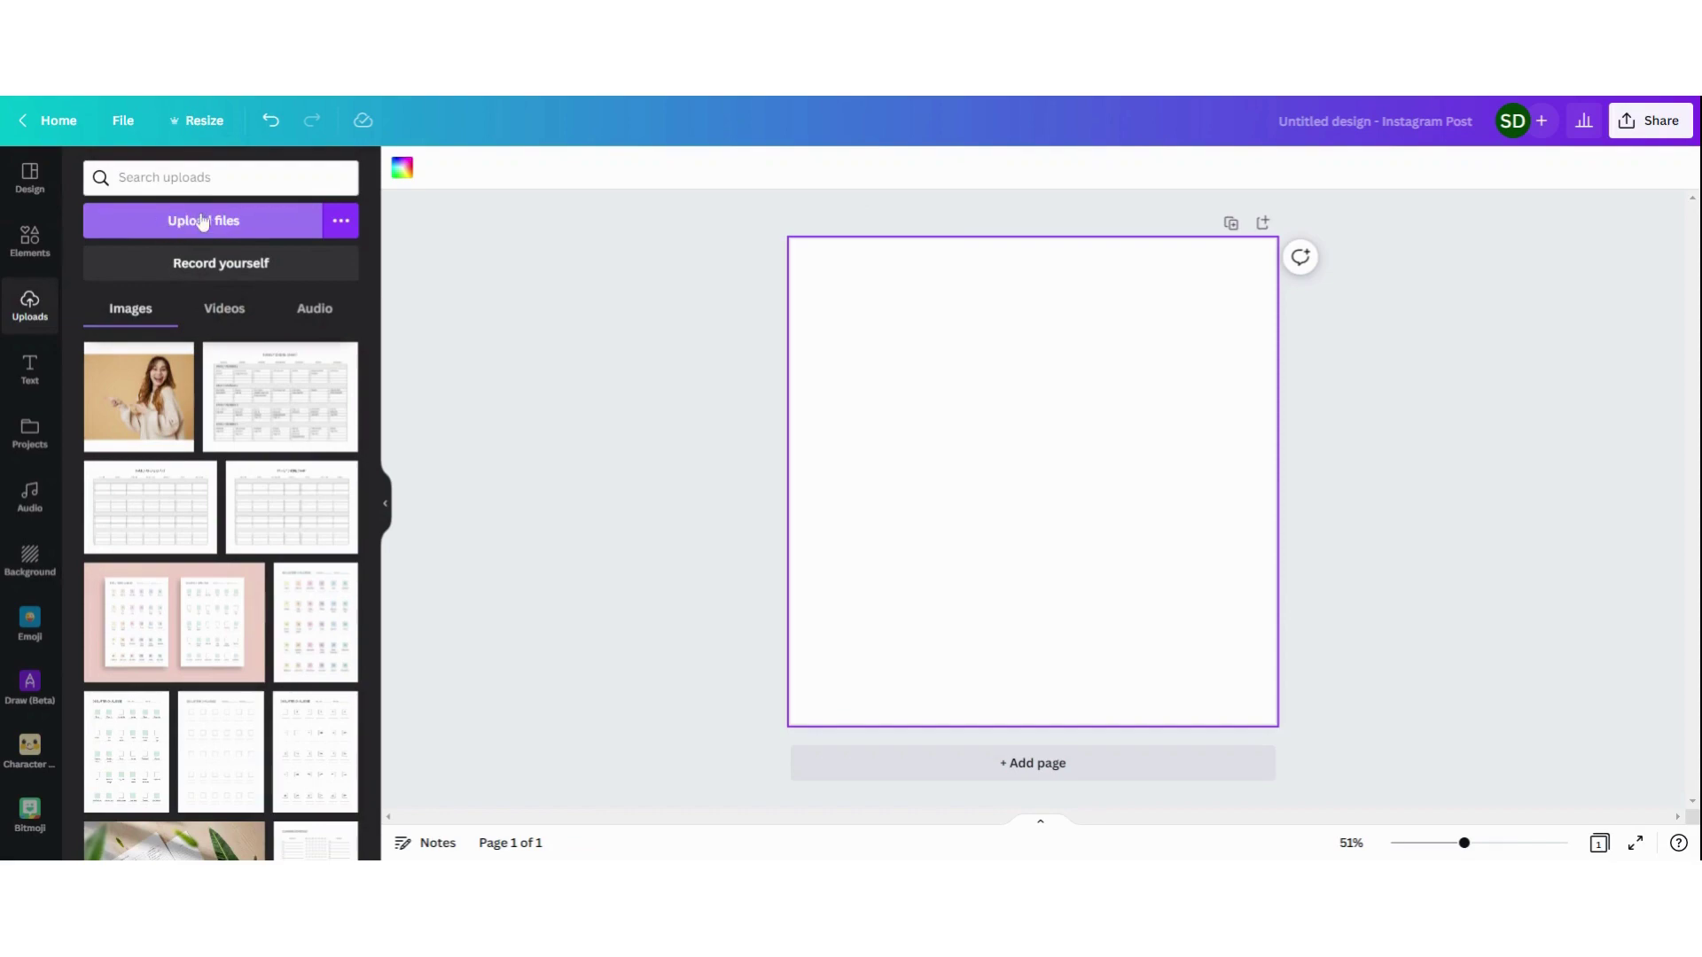
{"action": "left_click", "coordinate": [142, 406]}
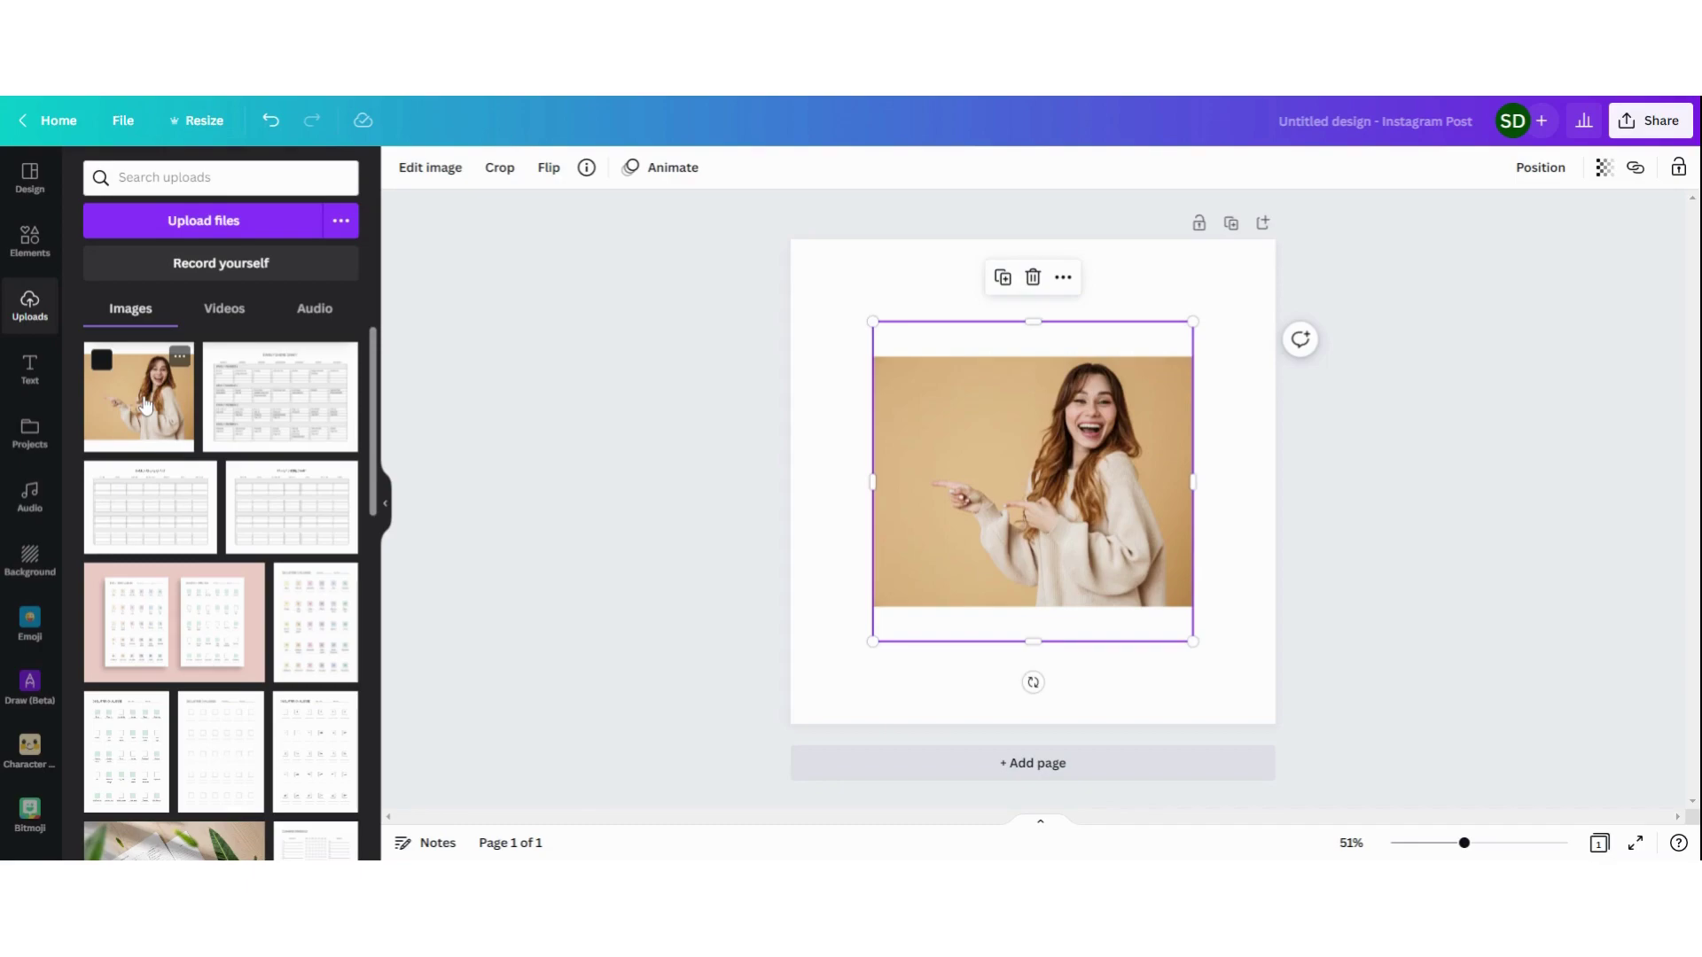
{"action": "left_click", "coordinate": [1246, 444]}
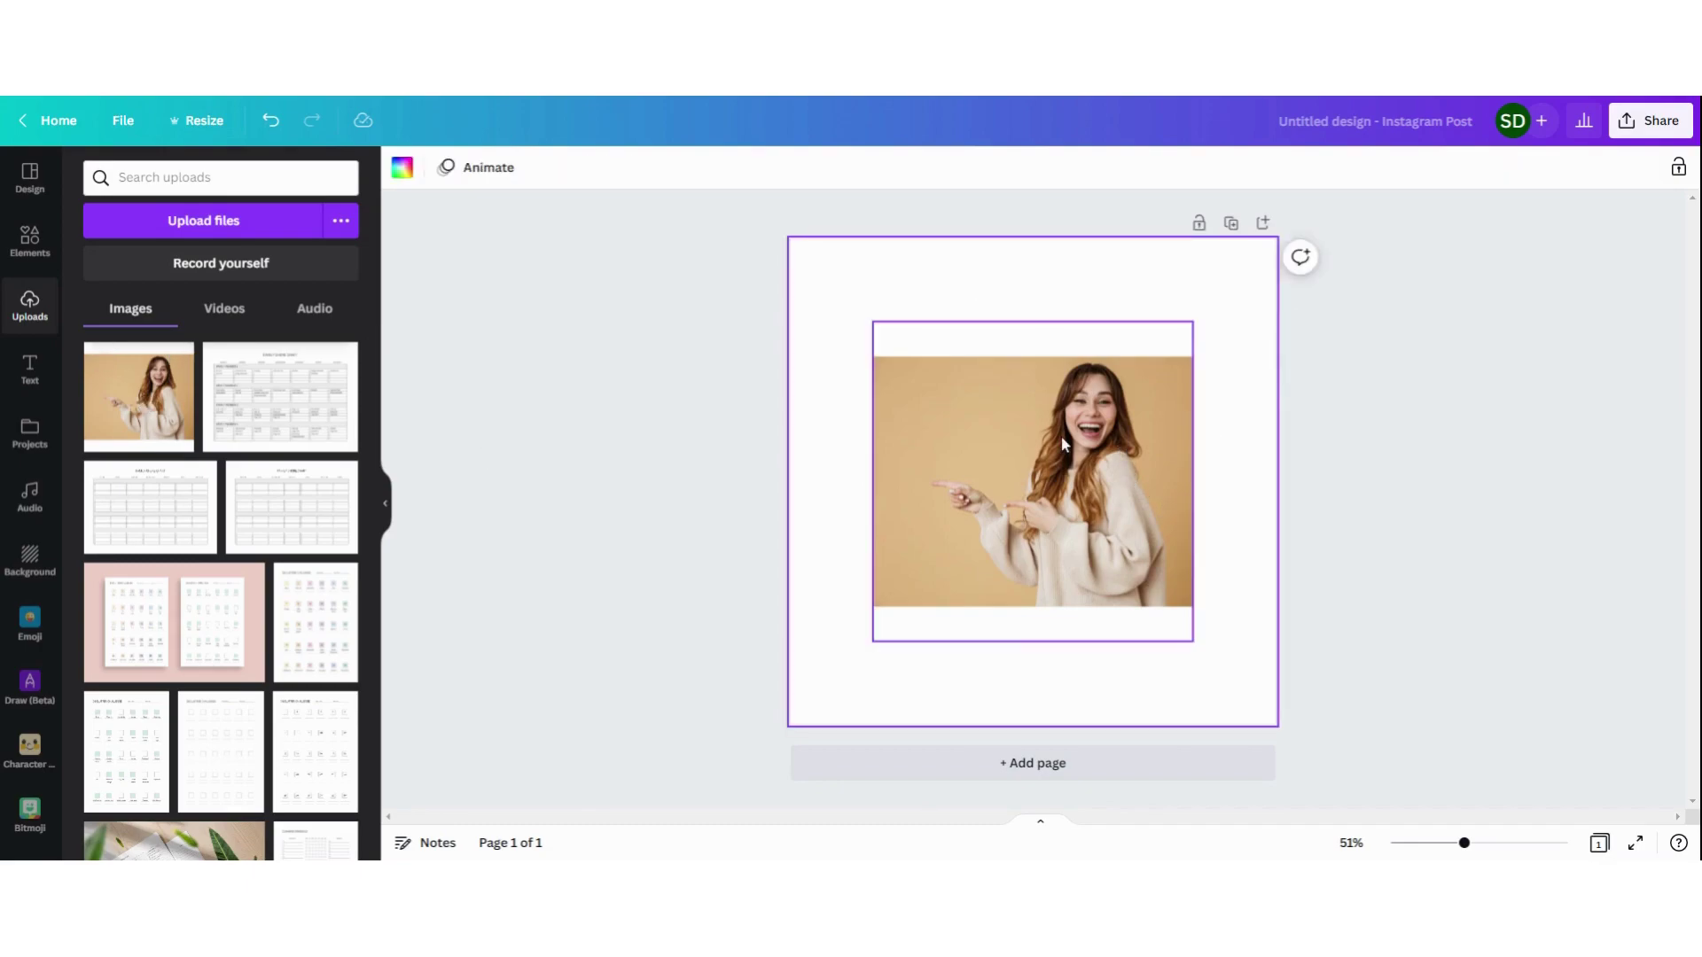
{"action": "left_click", "coordinate": [1064, 444]}
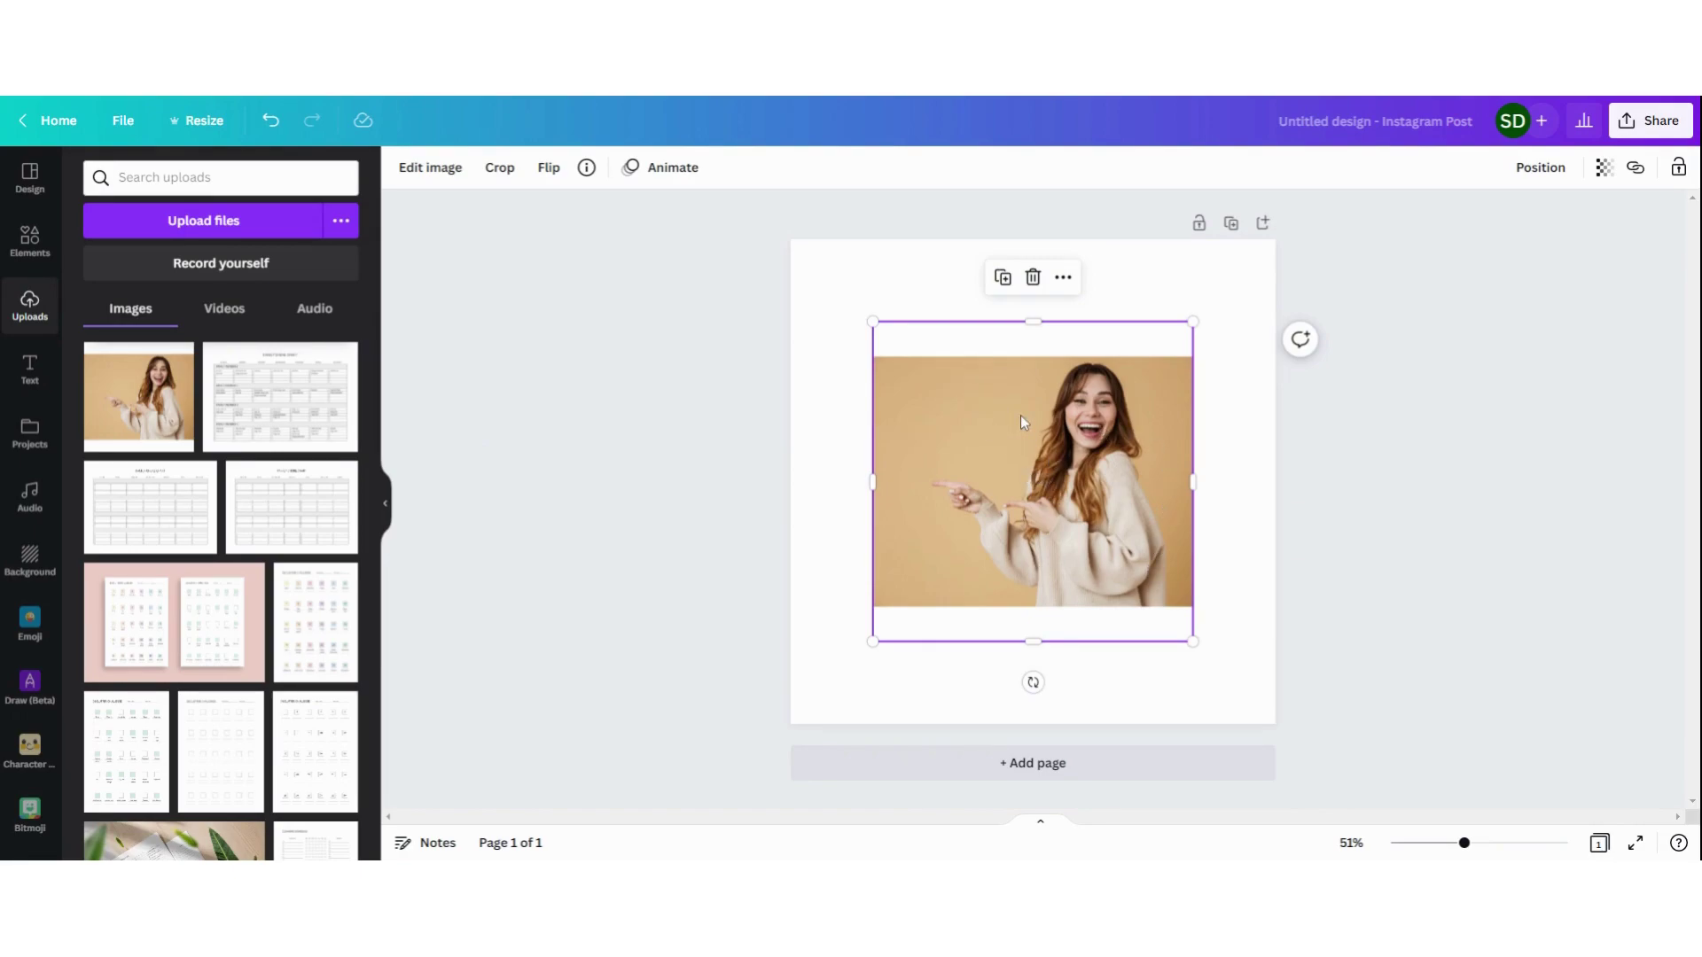
Step: Cut out the woman by removing the beige background with Background Remover, then reselect her
{"action": "left_click", "coordinate": [445, 170]}
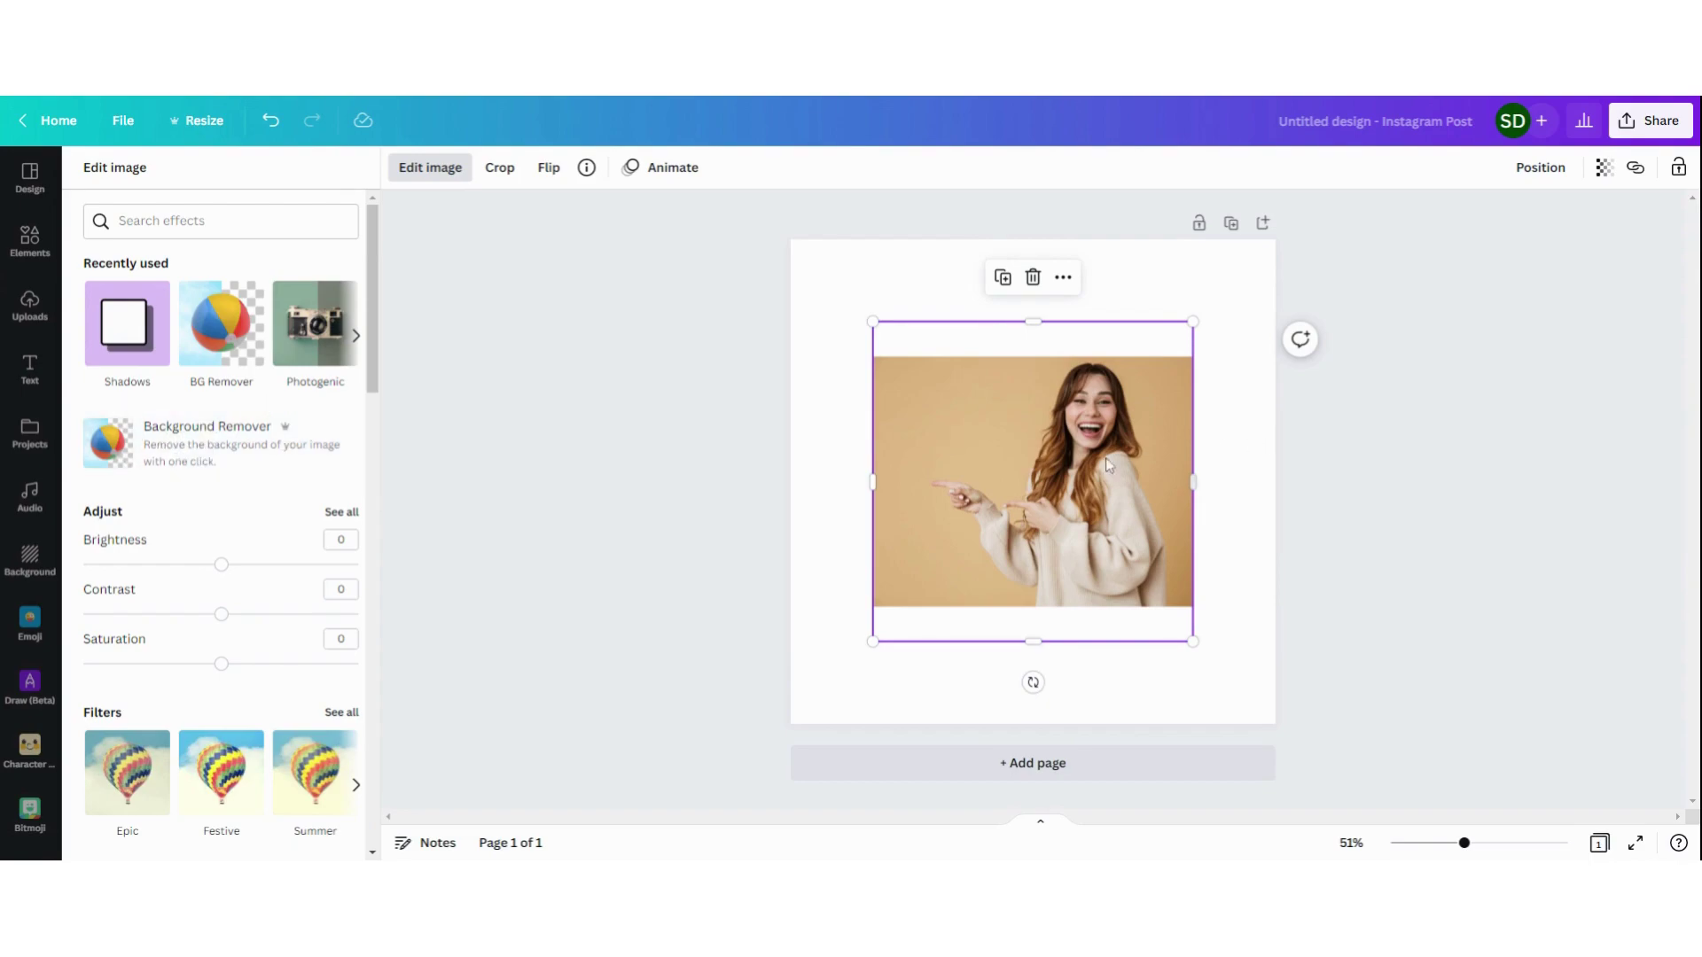
{"action": "left_click", "coordinate": [145, 449]}
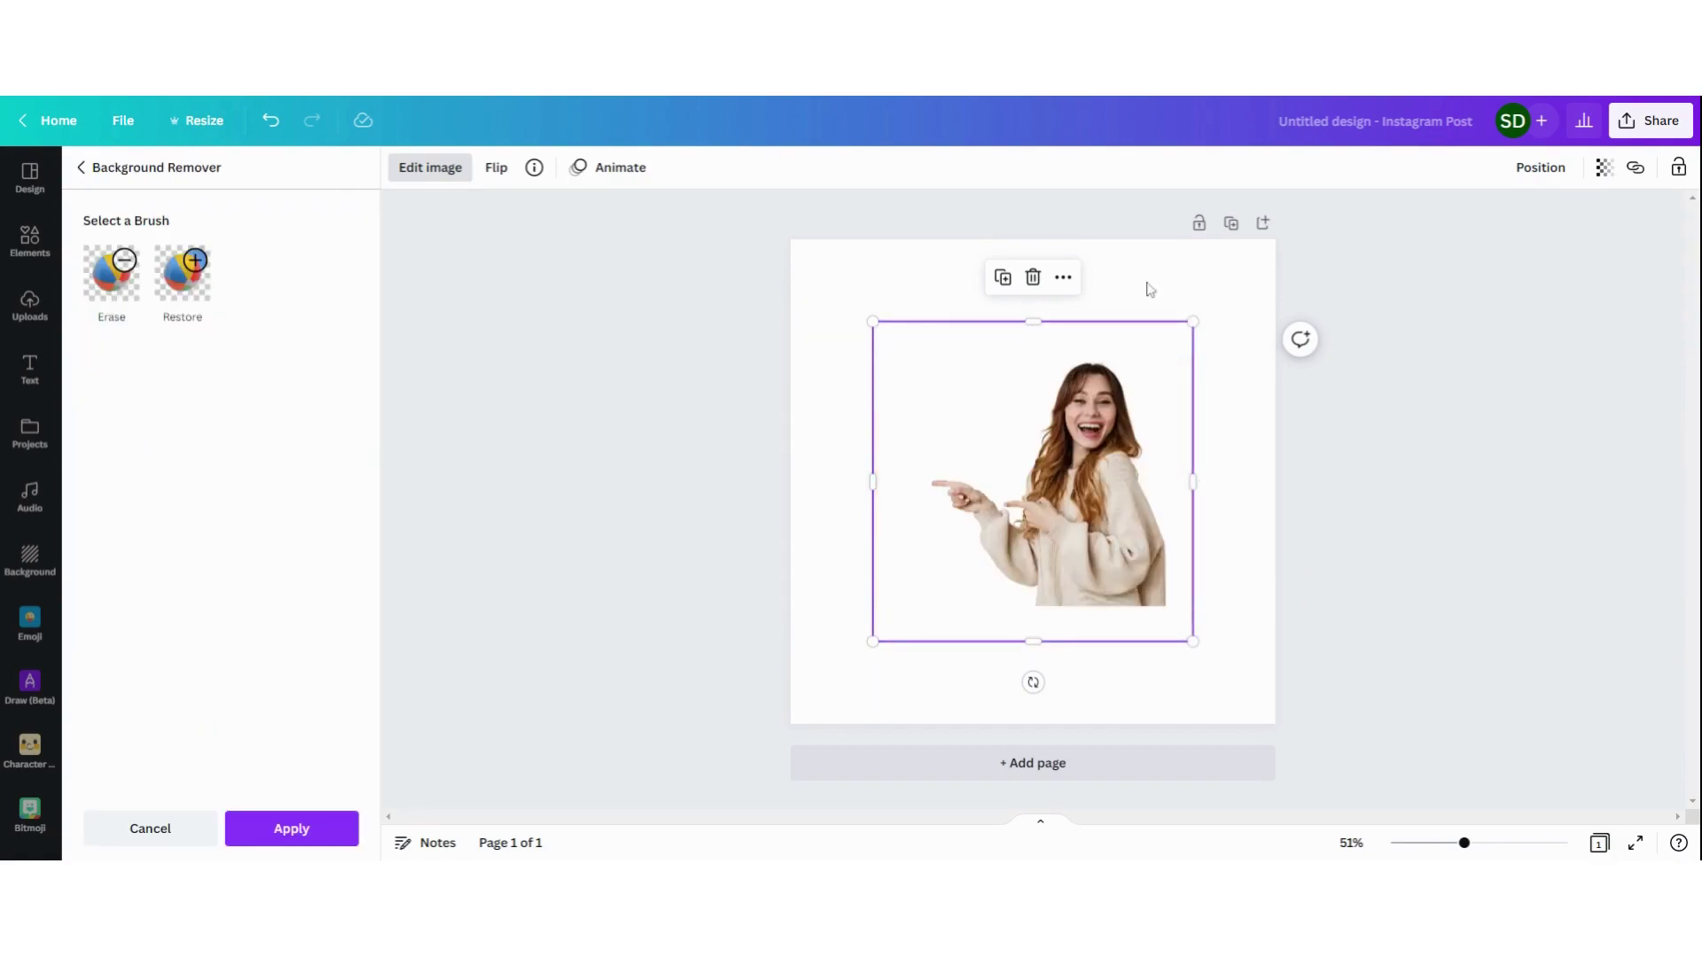
{"action": "left_click", "coordinate": [1232, 439]}
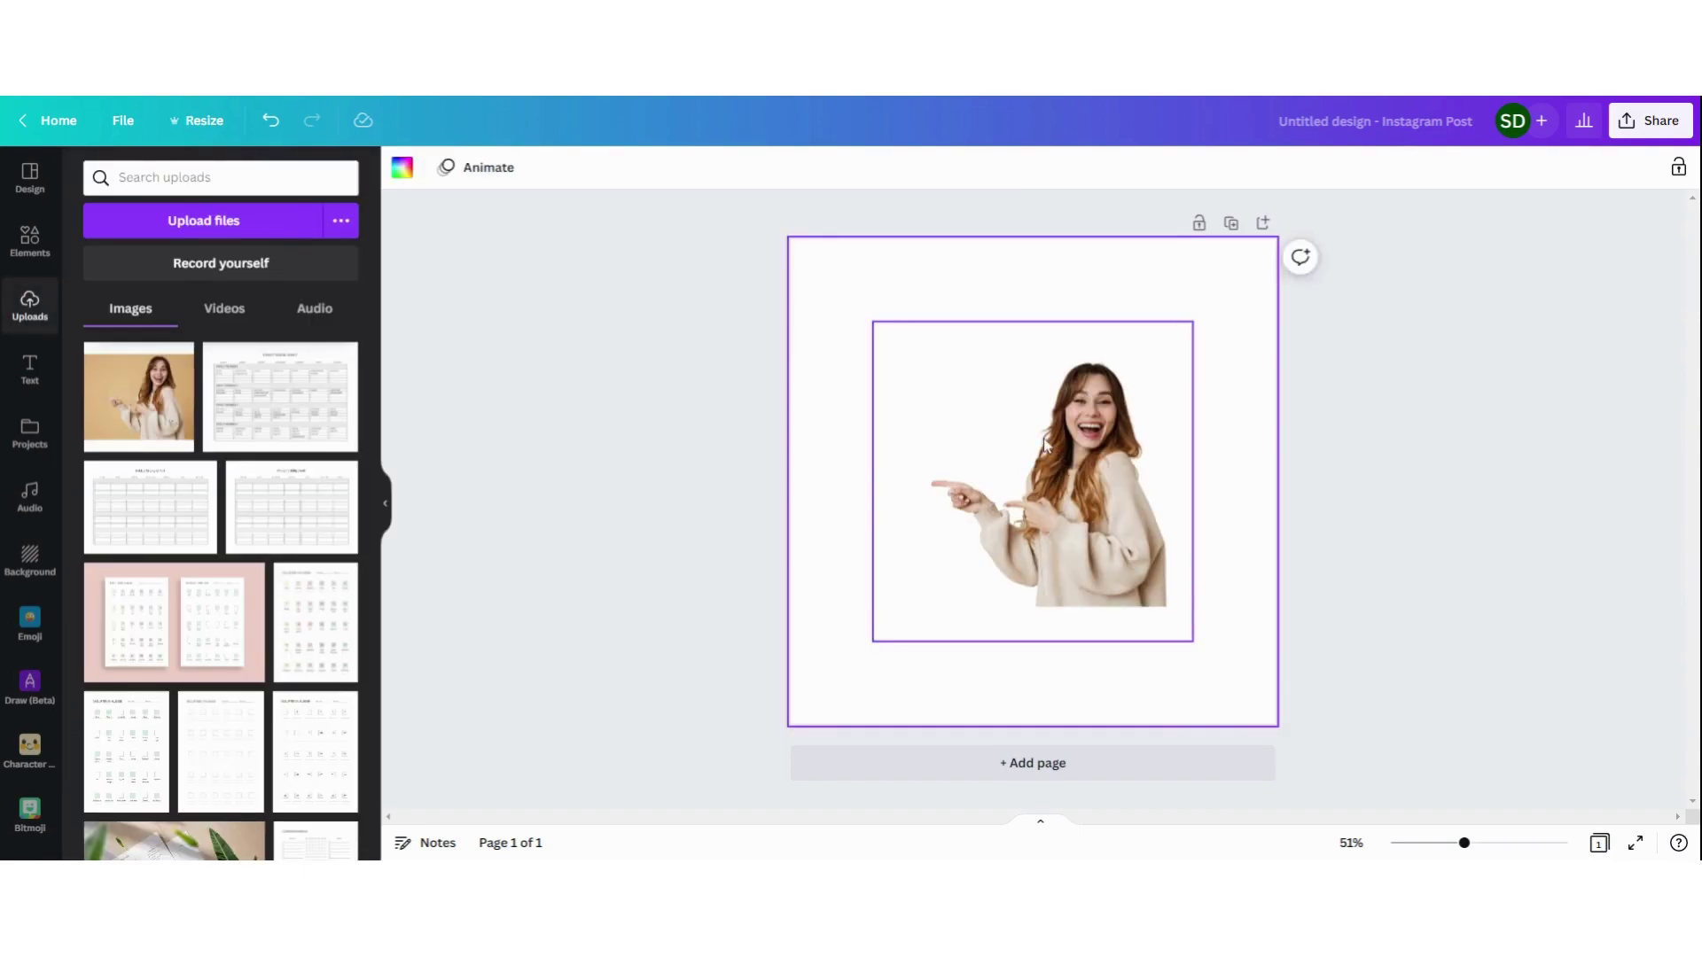
{"action": "left_click", "coordinate": [997, 427]}
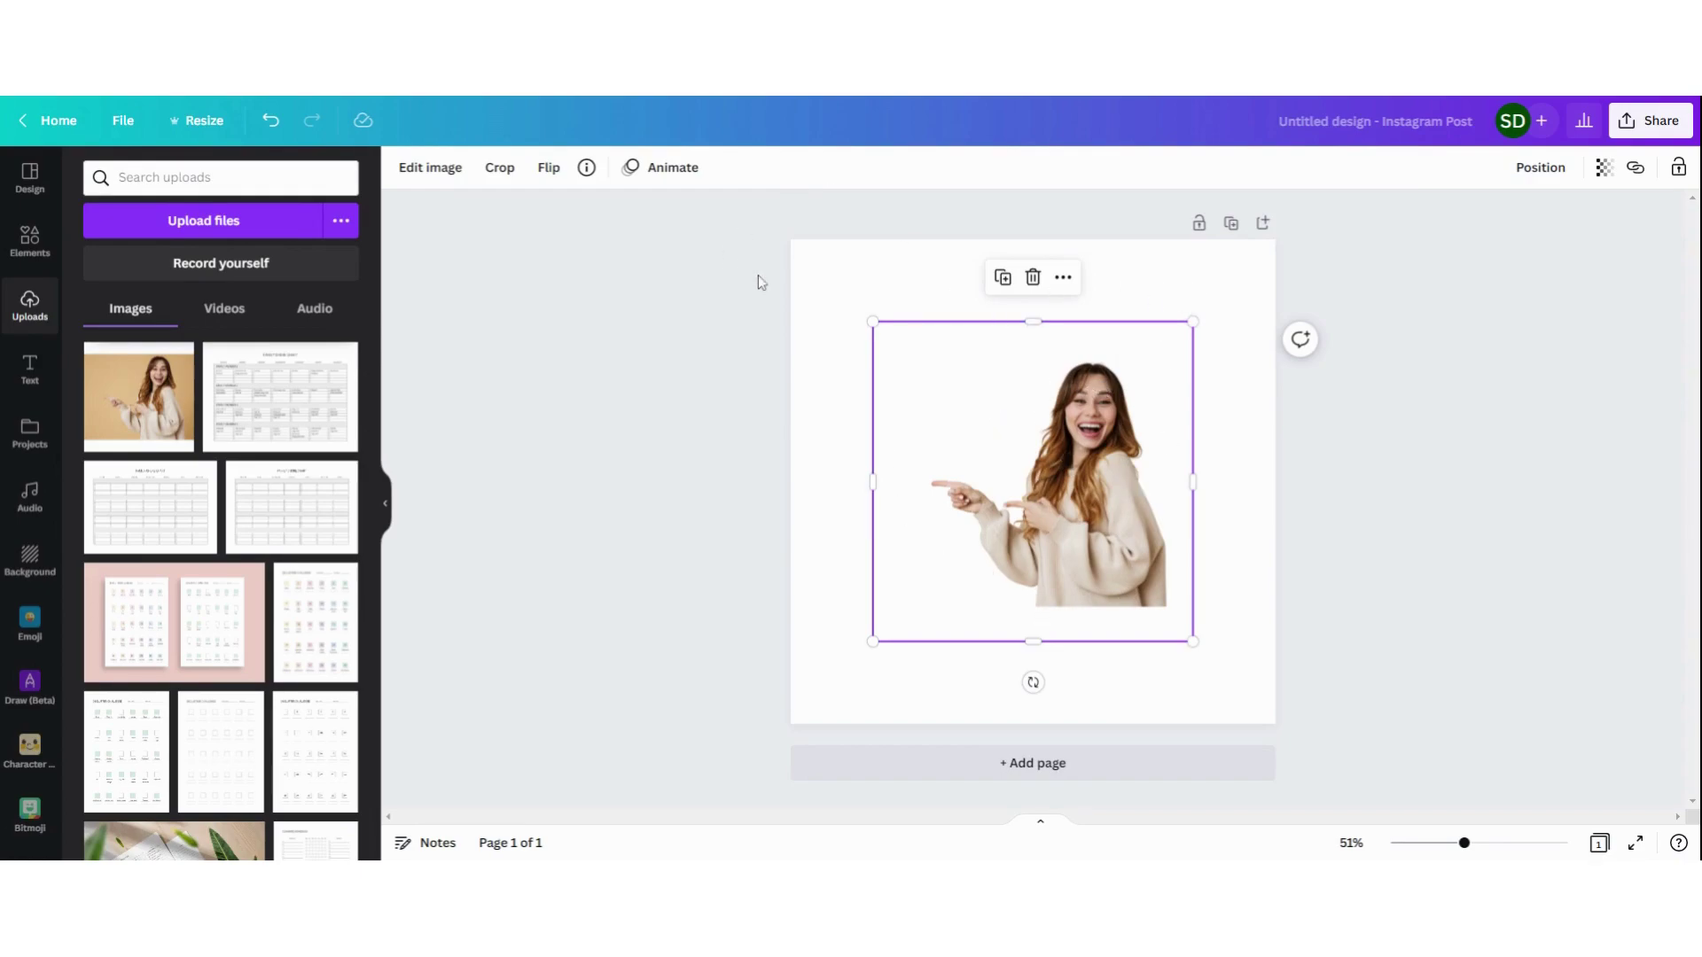
Step: Change the page background colour to pastel pink and reselect the woman's photo
{"action": "left_click", "coordinate": [838, 279]}
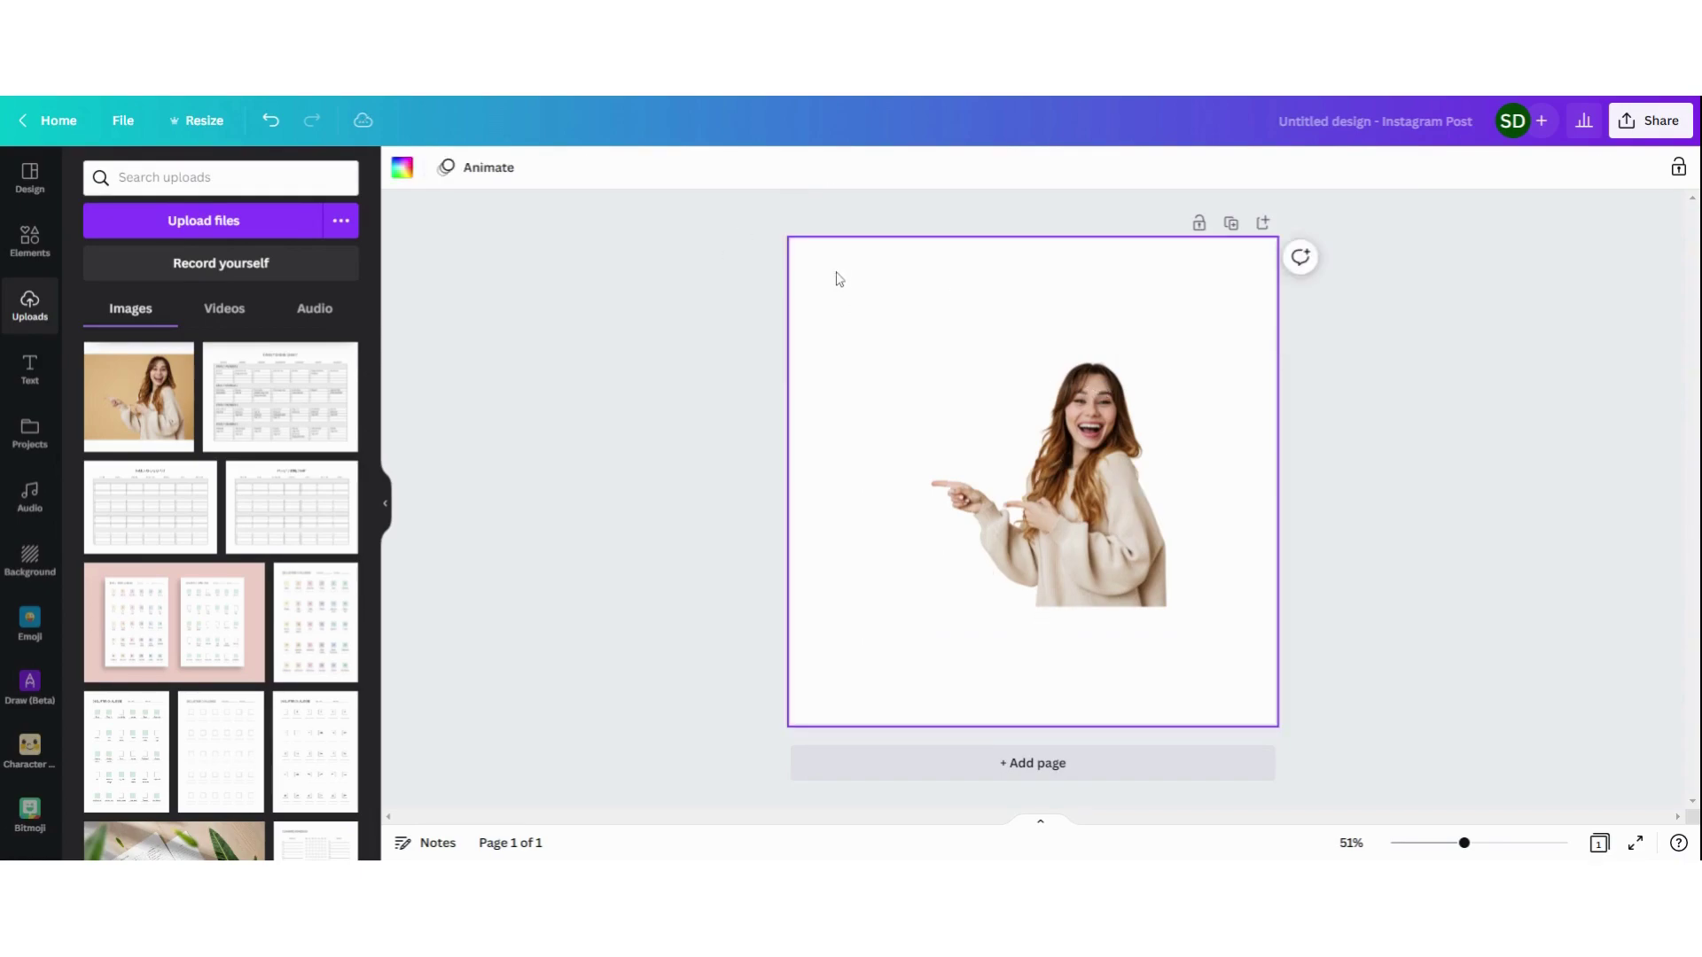
{"action": "left_click", "coordinate": [401, 168]}
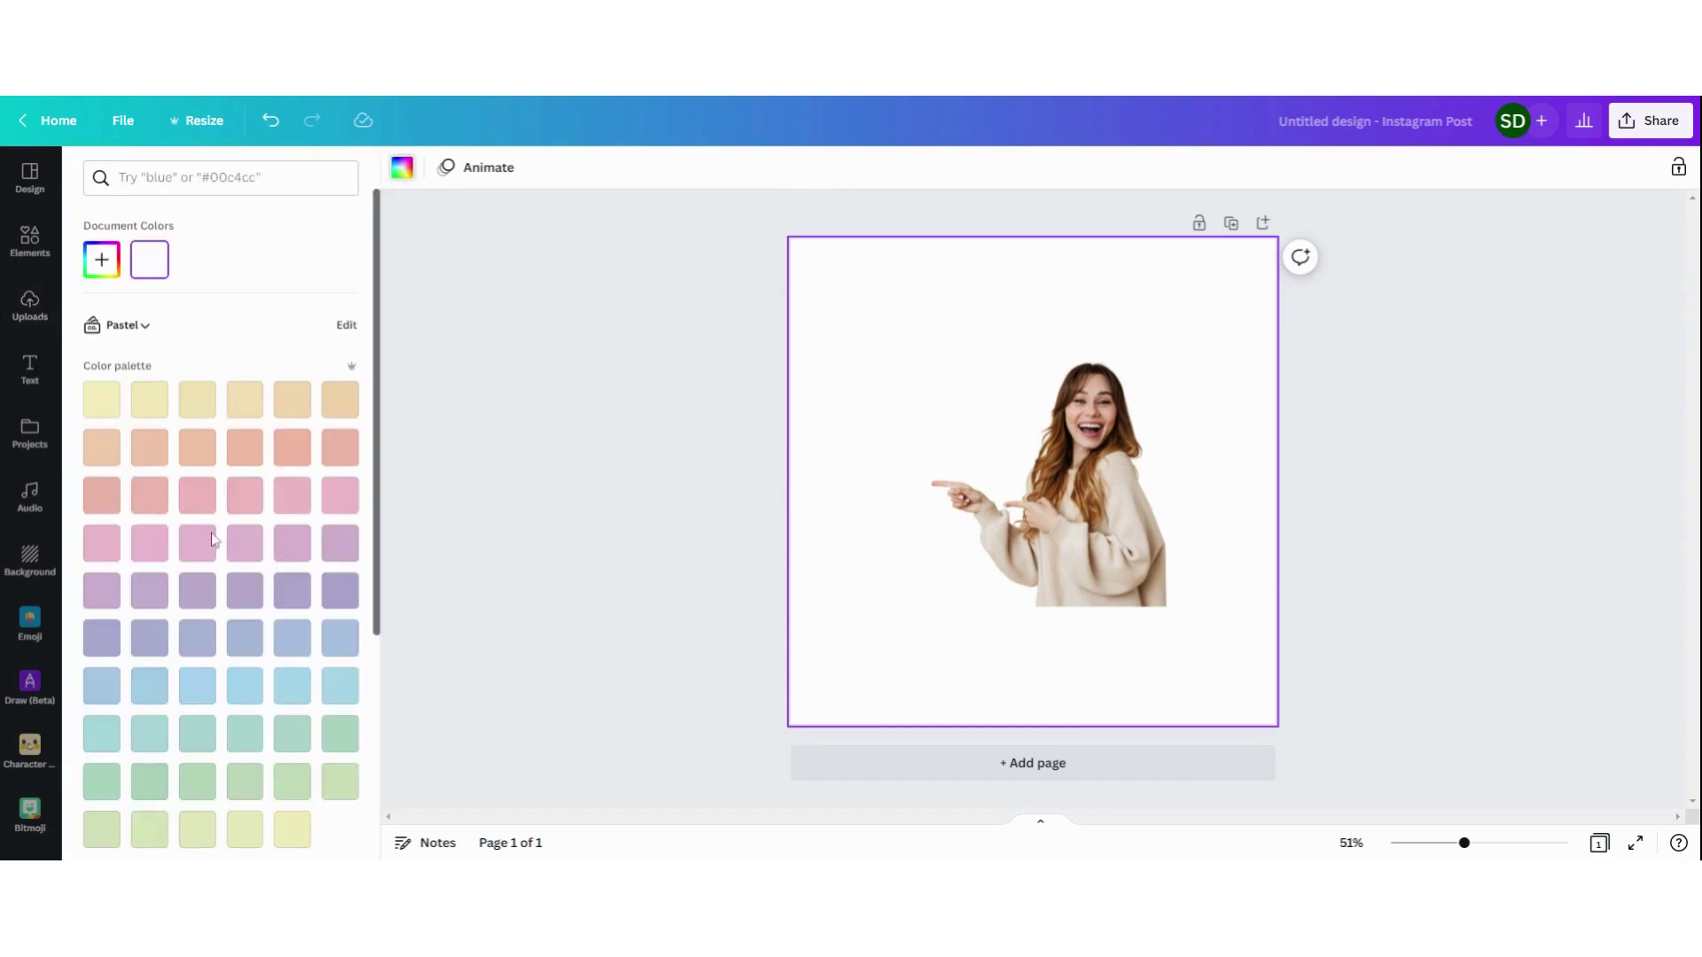
{"action": "left_click", "coordinate": [239, 496]}
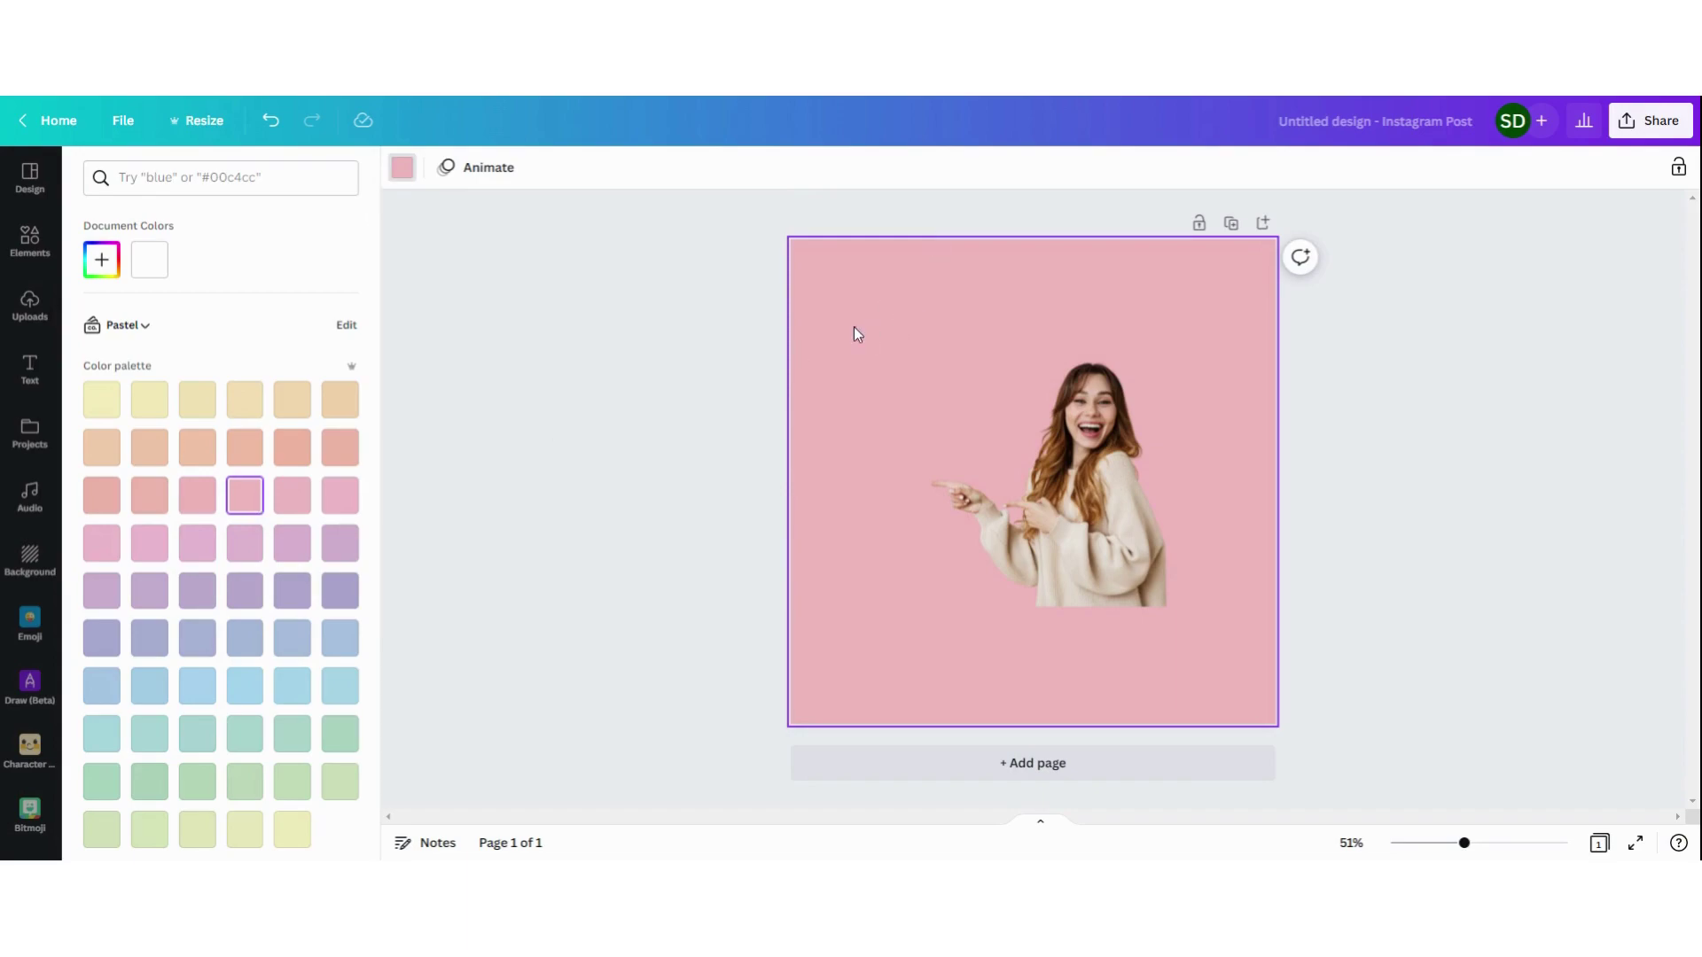
{"action": "left_click", "coordinate": [1040, 533]}
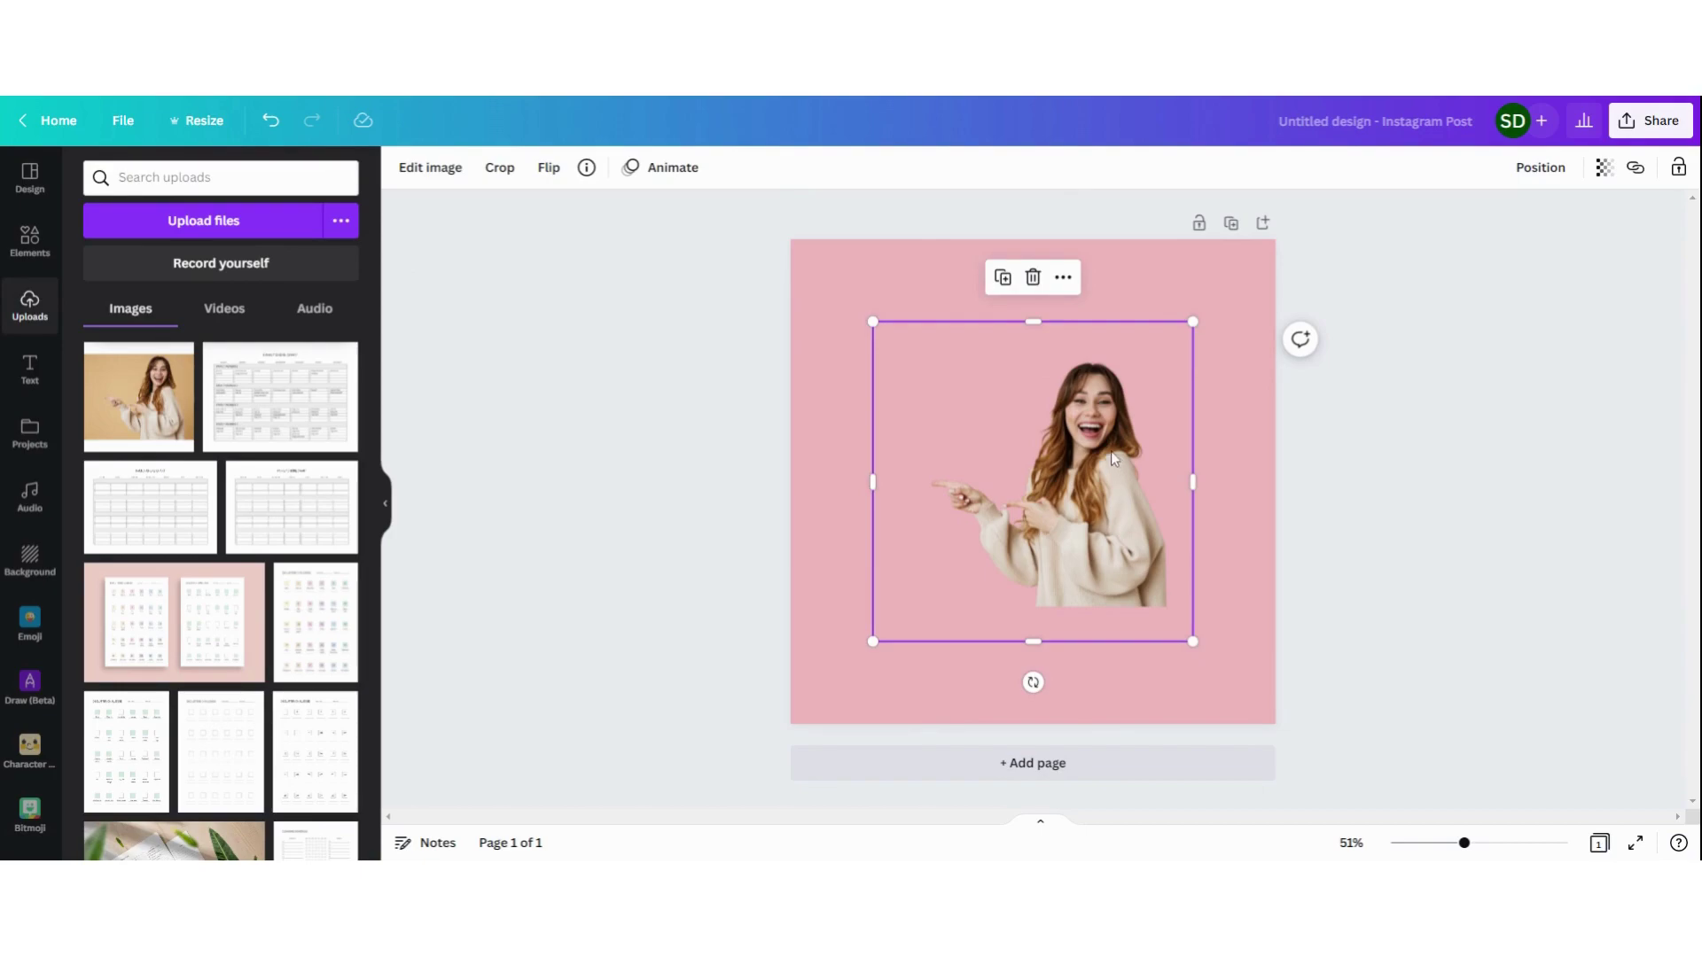
Step: Apply the Glow shadow style to the cut-out woman from the image effects' Shadows list
{"action": "left_click", "coordinate": [433, 177]}
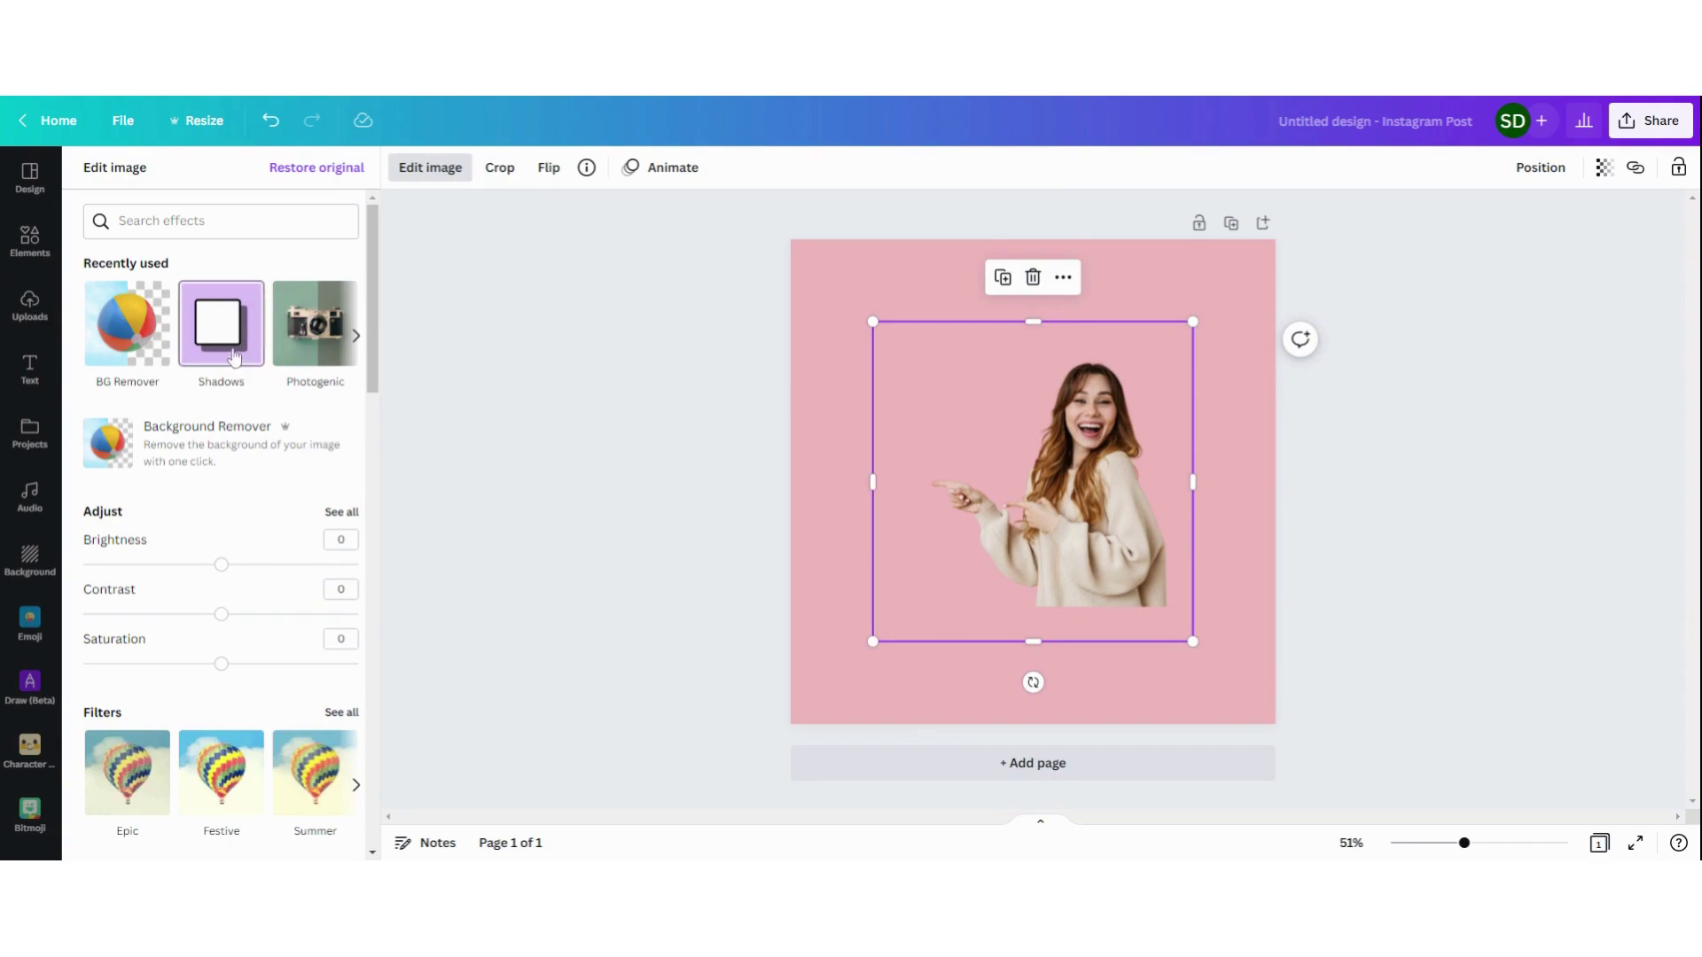
{"action": "scroll", "coordinate": [224, 319], "scroll_direction": "down", "scroll_amount": 5}
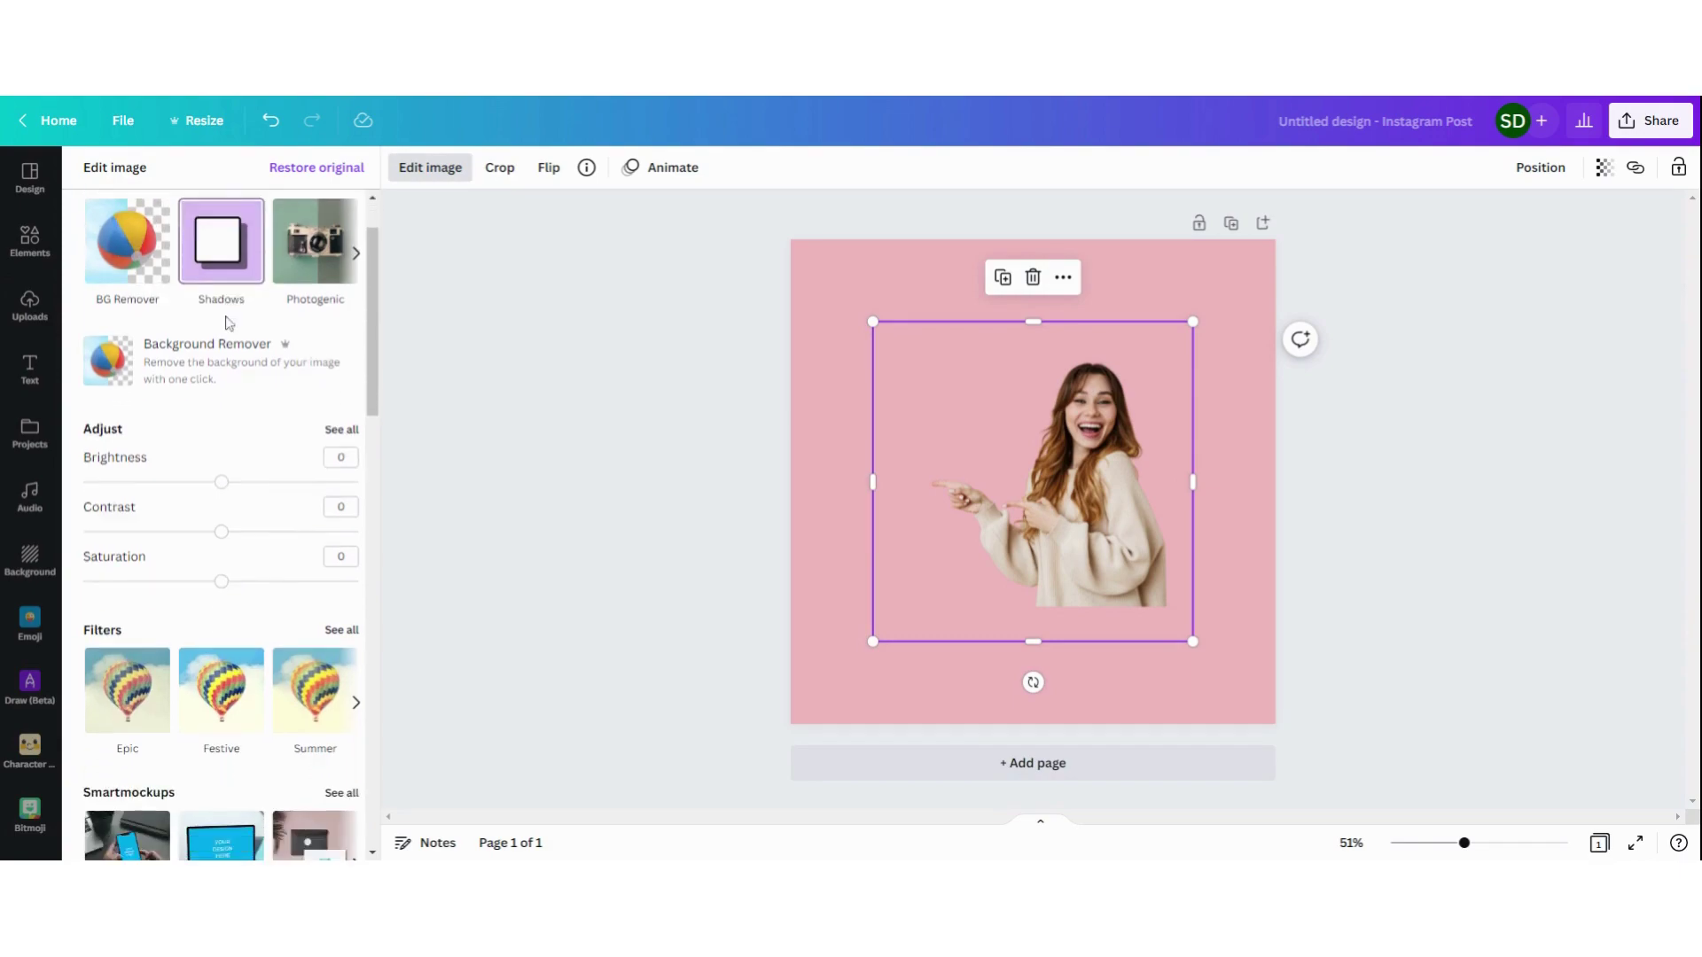
{"action": "scroll", "coordinate": [97, 381], "scroll_direction": "down", "scroll_amount": 2}
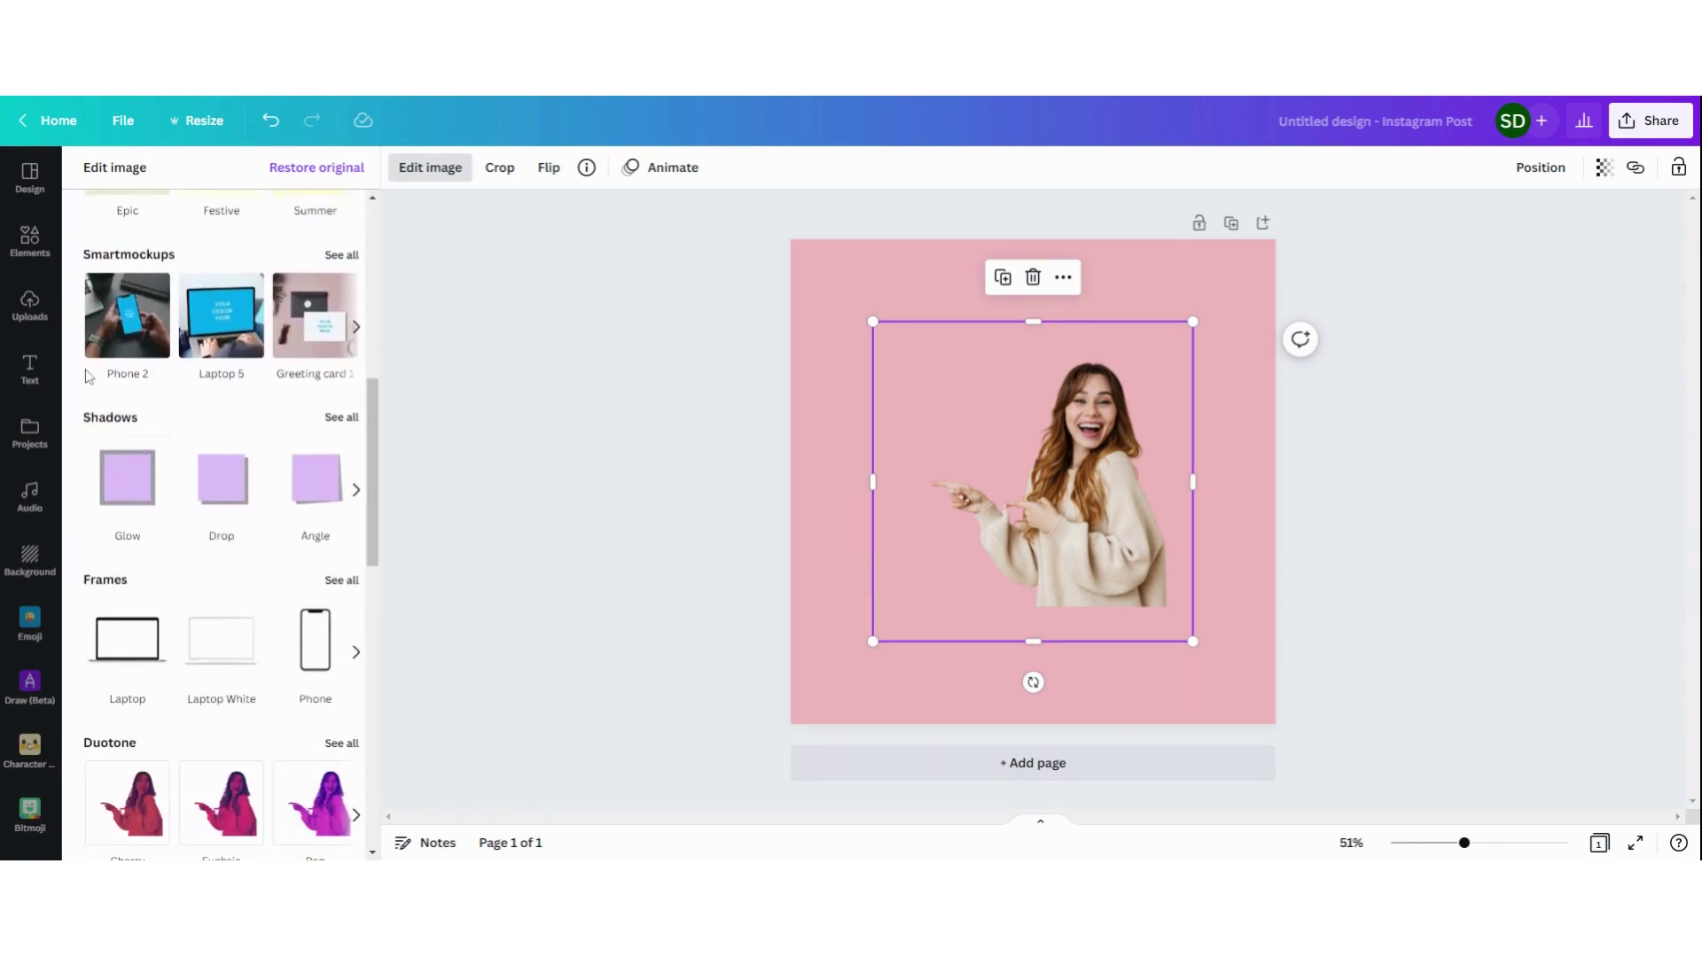
{"action": "left_click", "coordinate": [348, 418]}
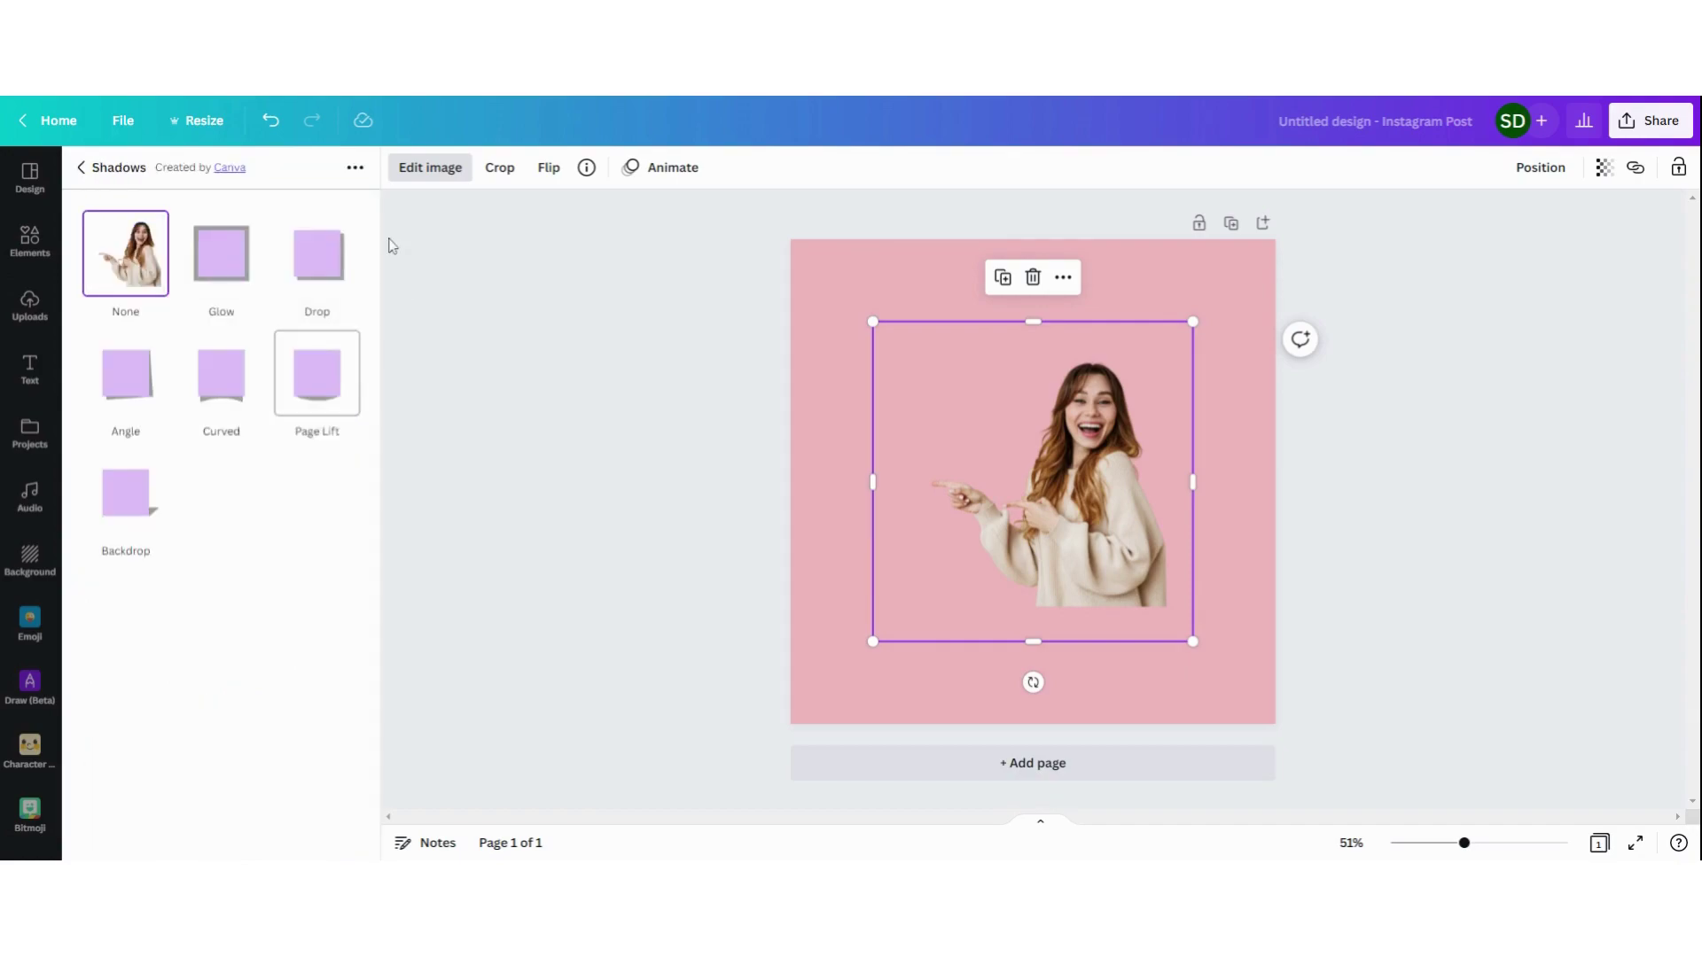
{"action": "left_click", "coordinate": [229, 284]}
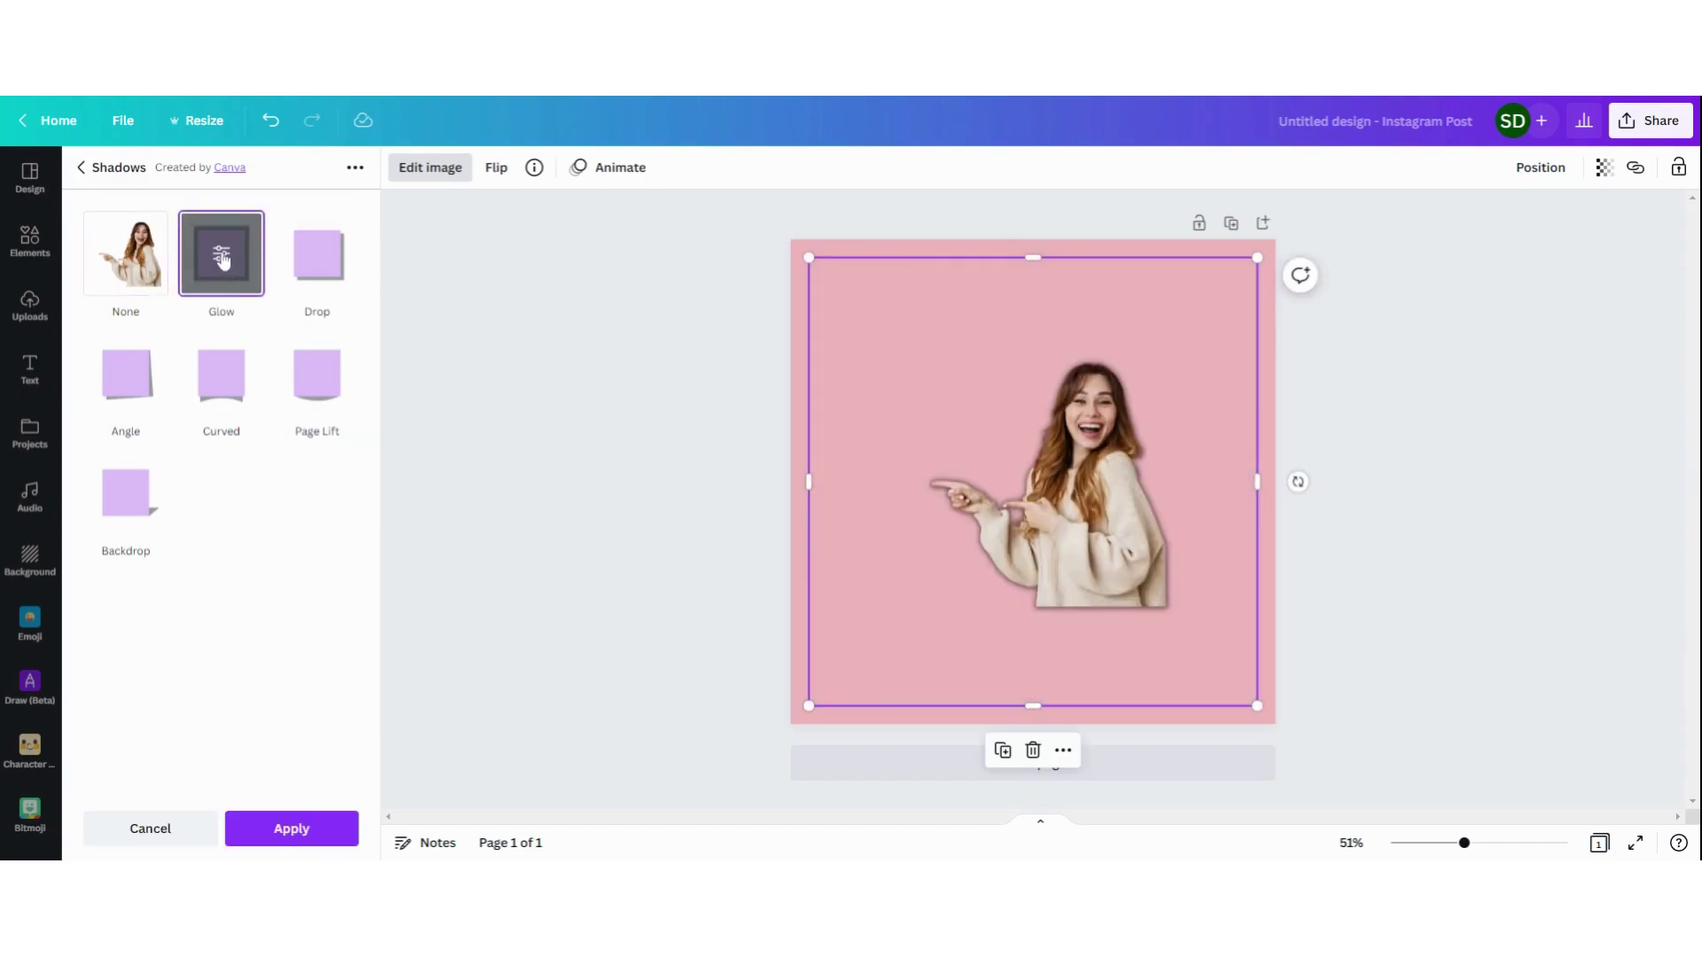
Step: Set the glow's Blur to 0 and Transparency to 100 for a crisp solid outline
{"action": "left_click", "coordinate": [221, 257]}
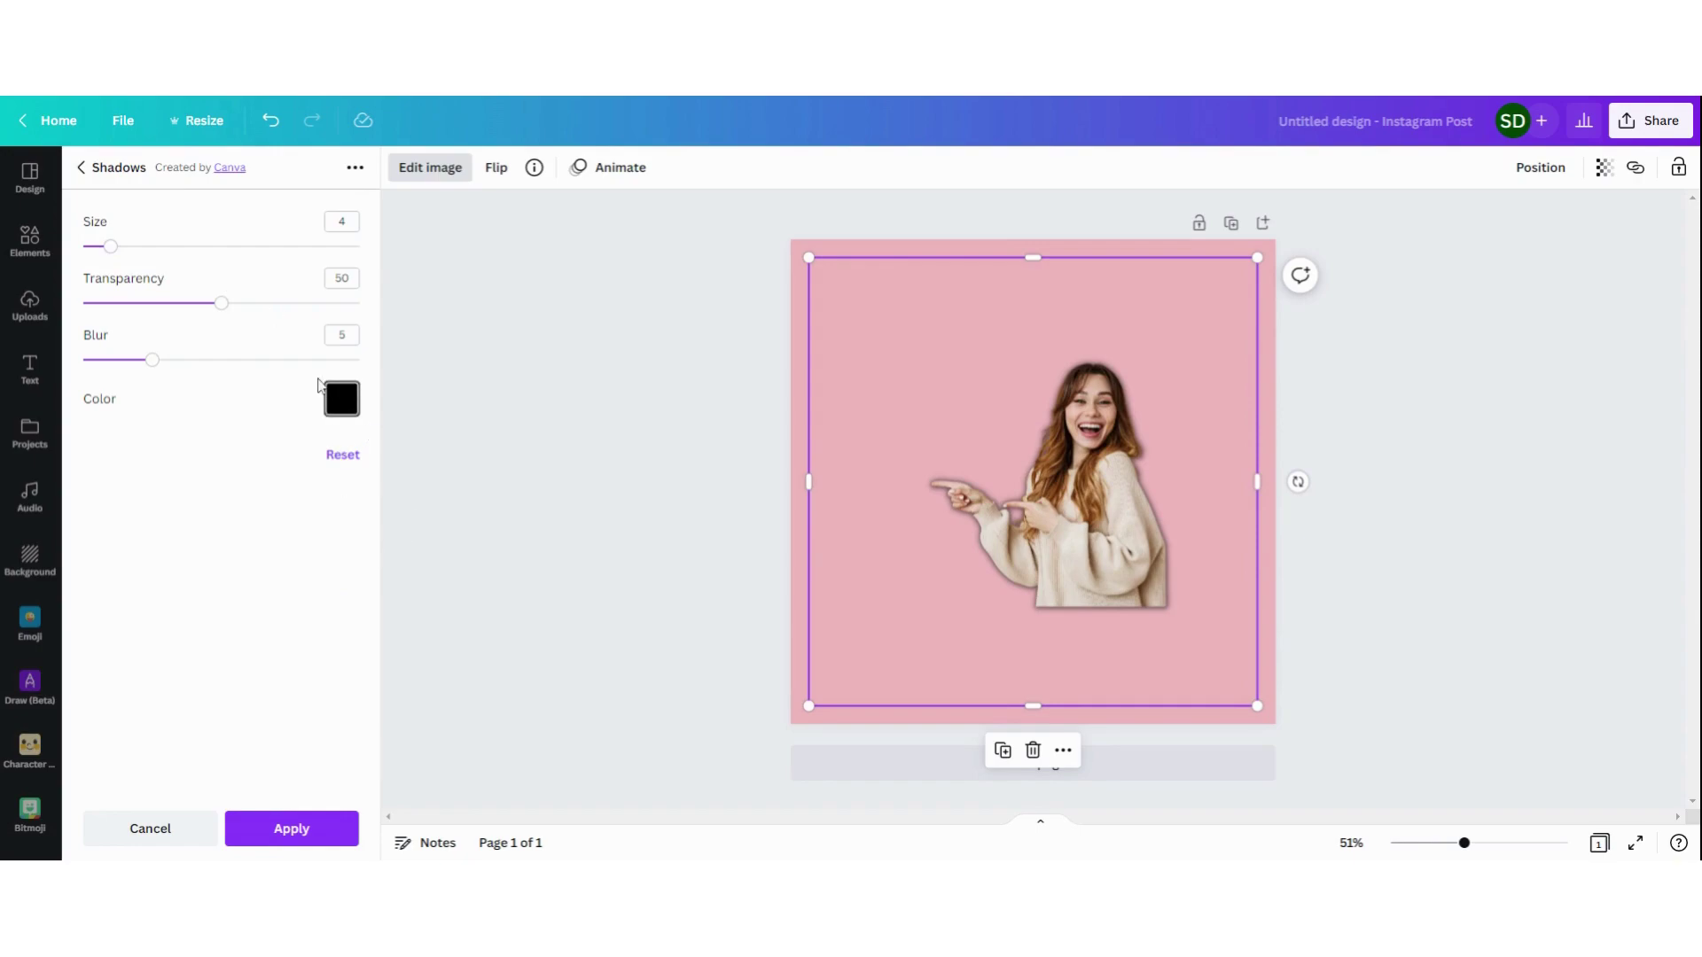
{"action": "left_click_drag", "start_coordinate": [154, 360], "coordinate": [83, 360]}
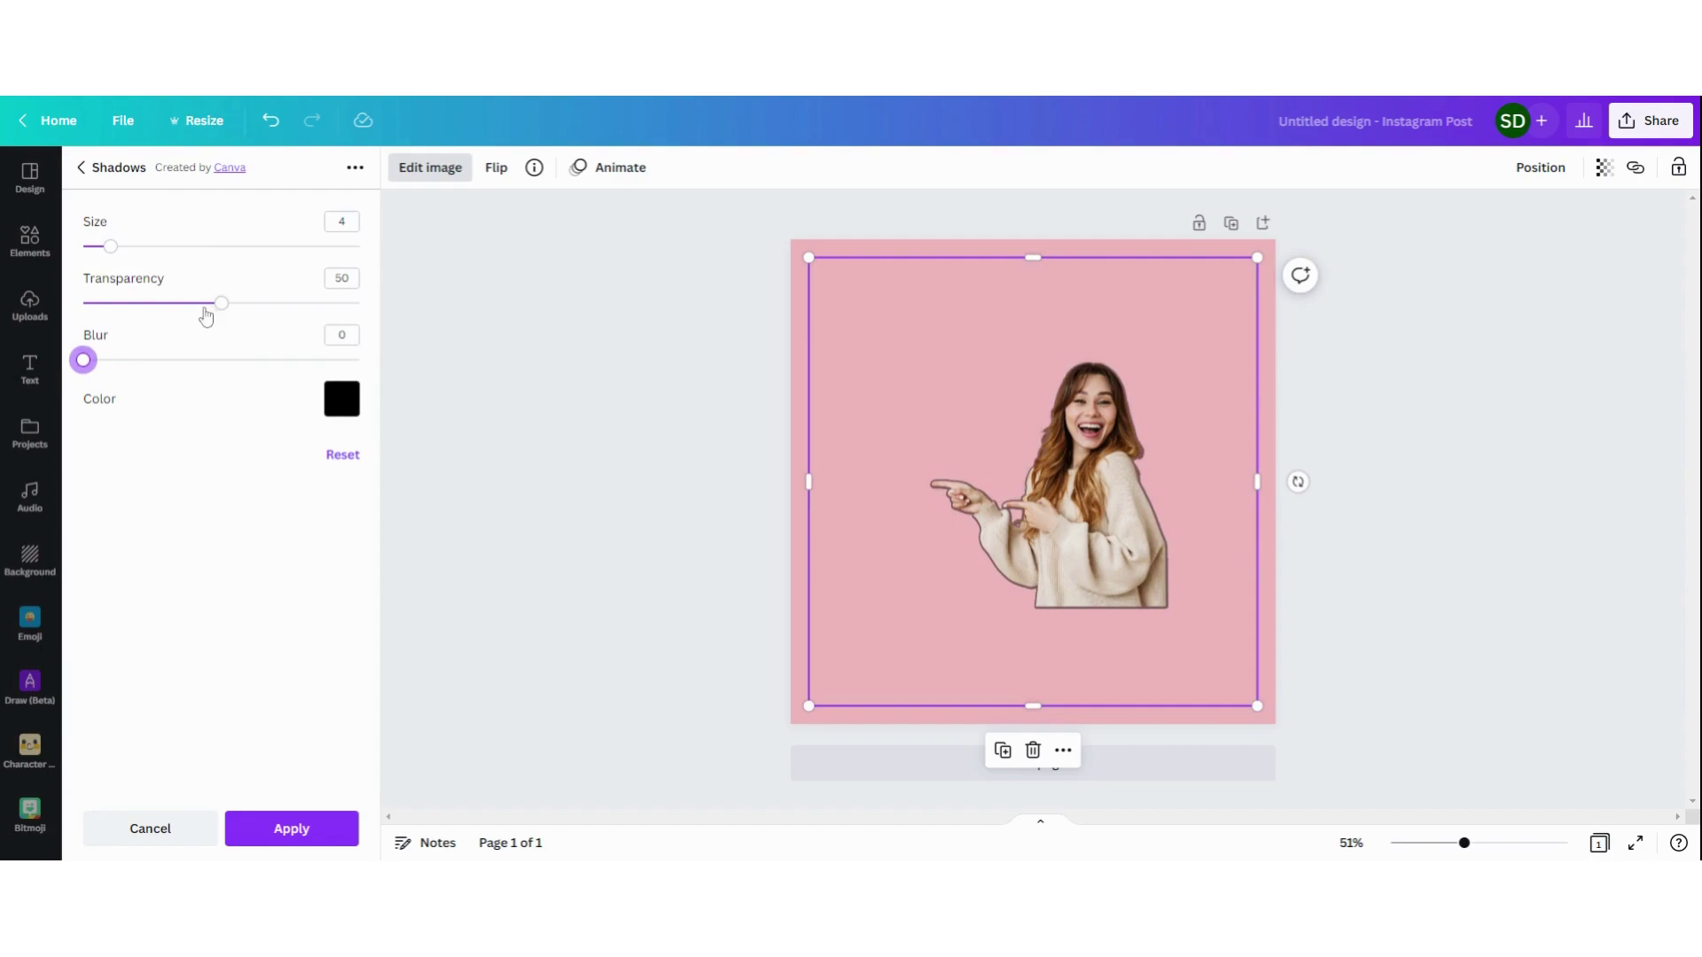
{"action": "left_click_drag", "start_coordinate": [222, 303], "coordinate": [378, 310]}
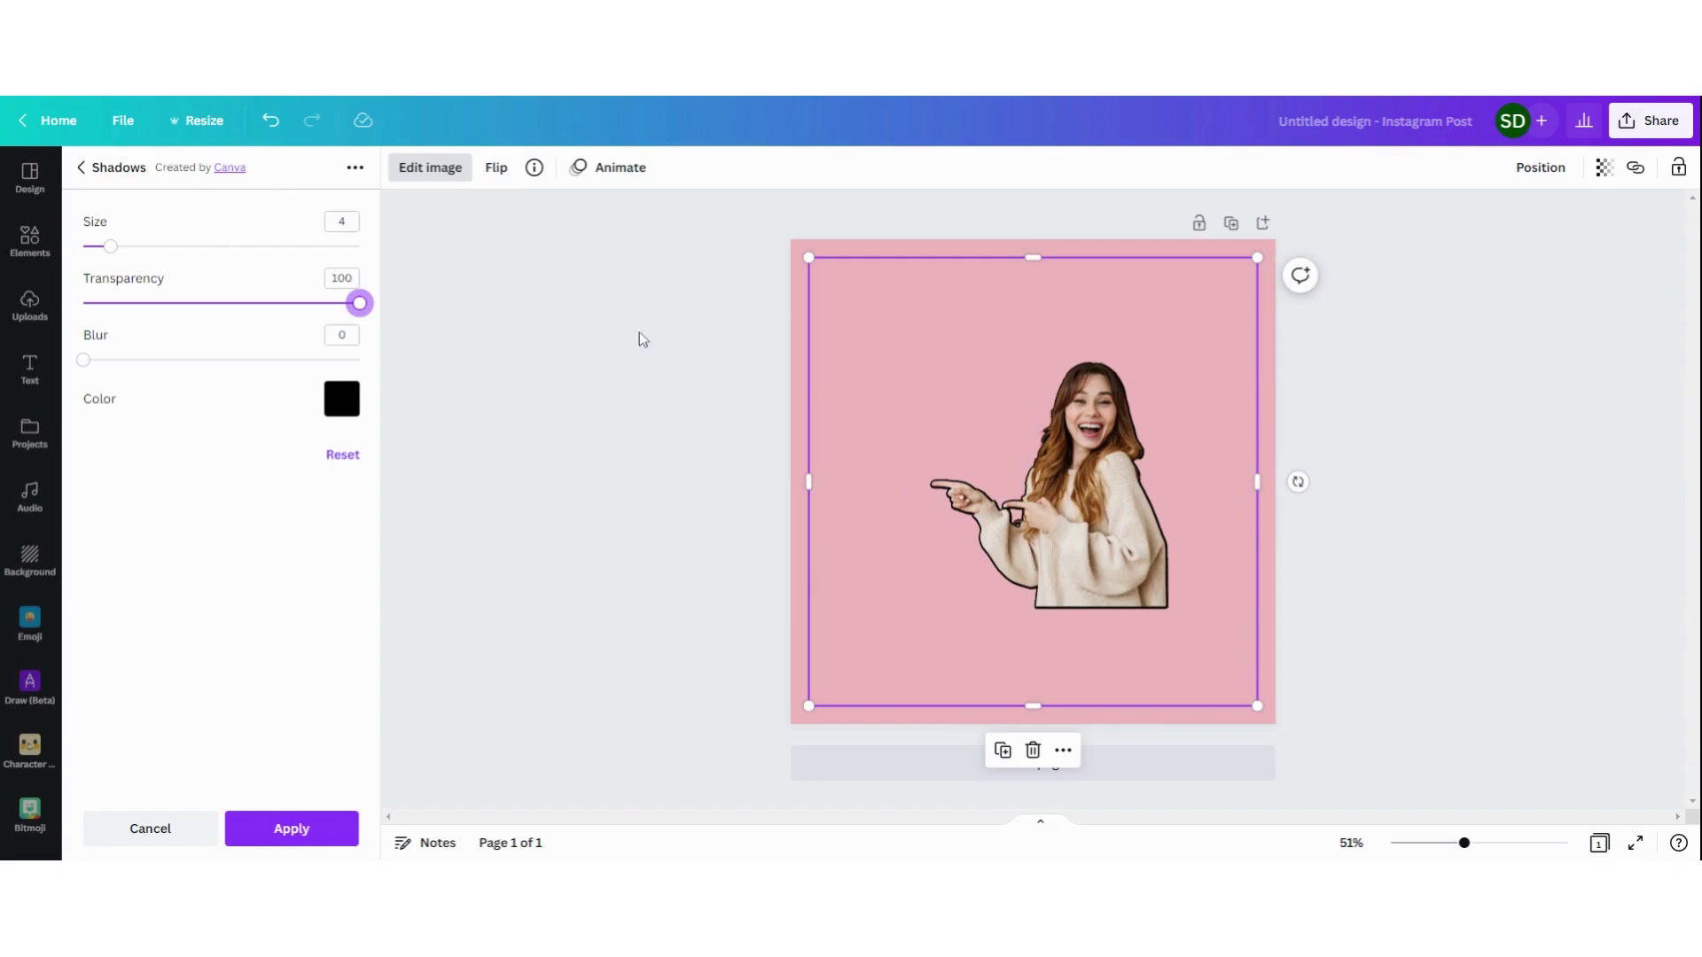
Step: Make the glow outline white (#FFFFFF) and increase its size to 15
{"action": "left_click", "coordinate": [341, 399]}
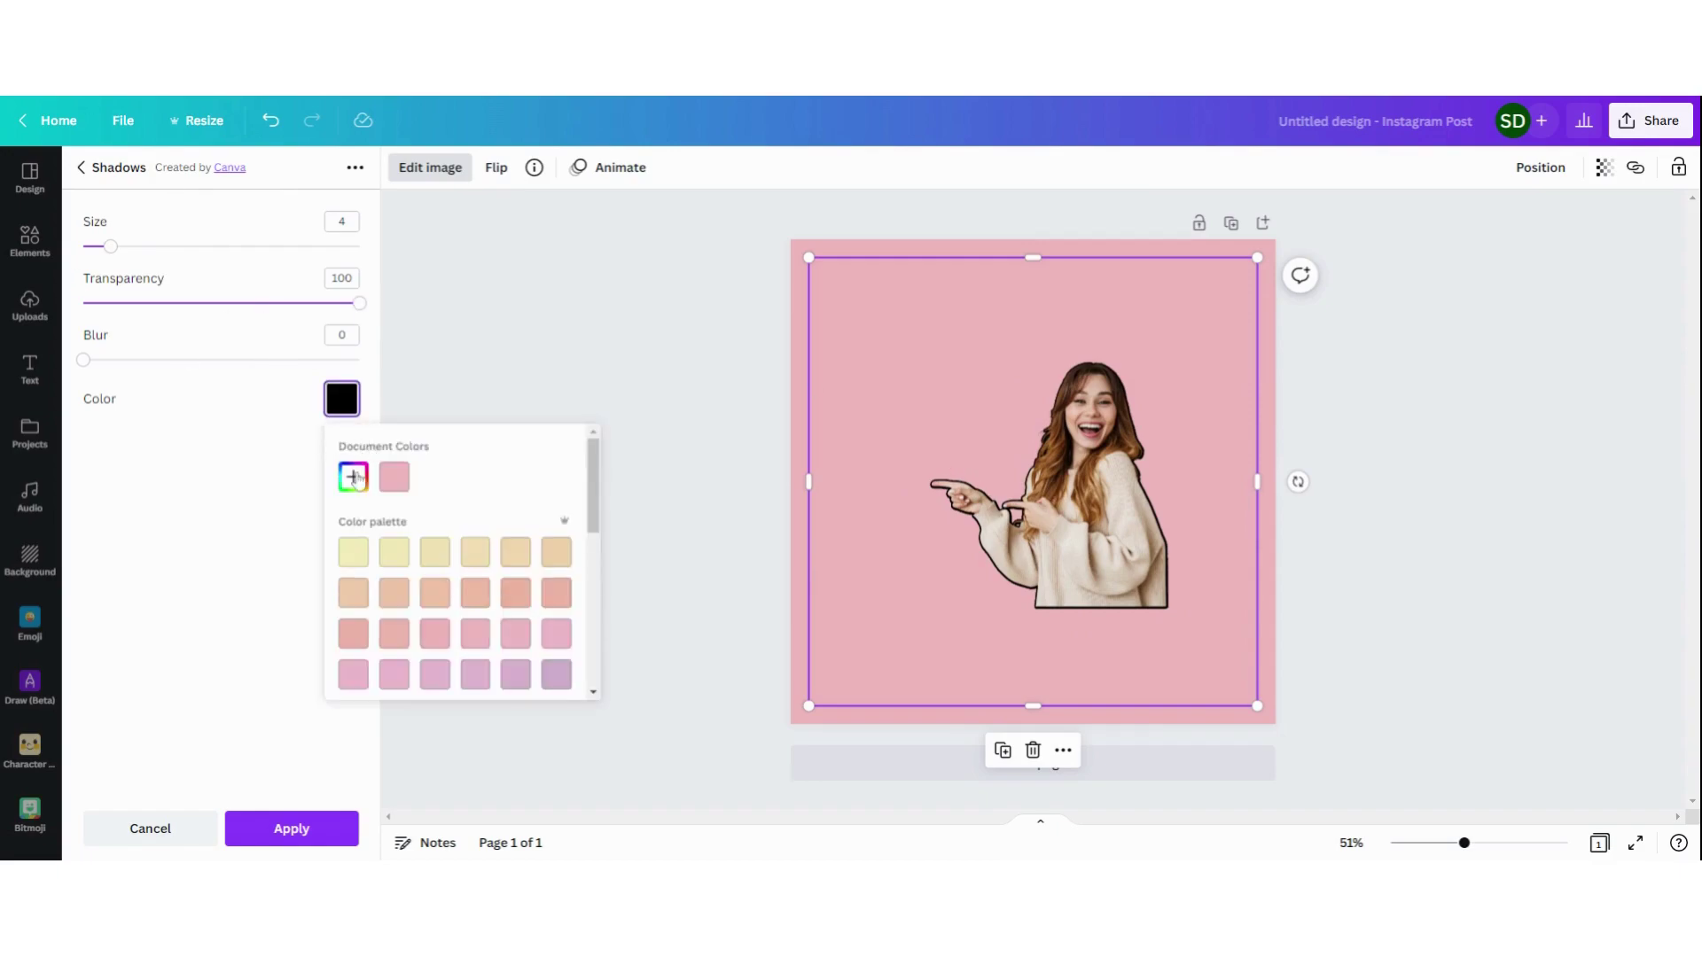
{"action": "left_click", "coordinate": [342, 400]}
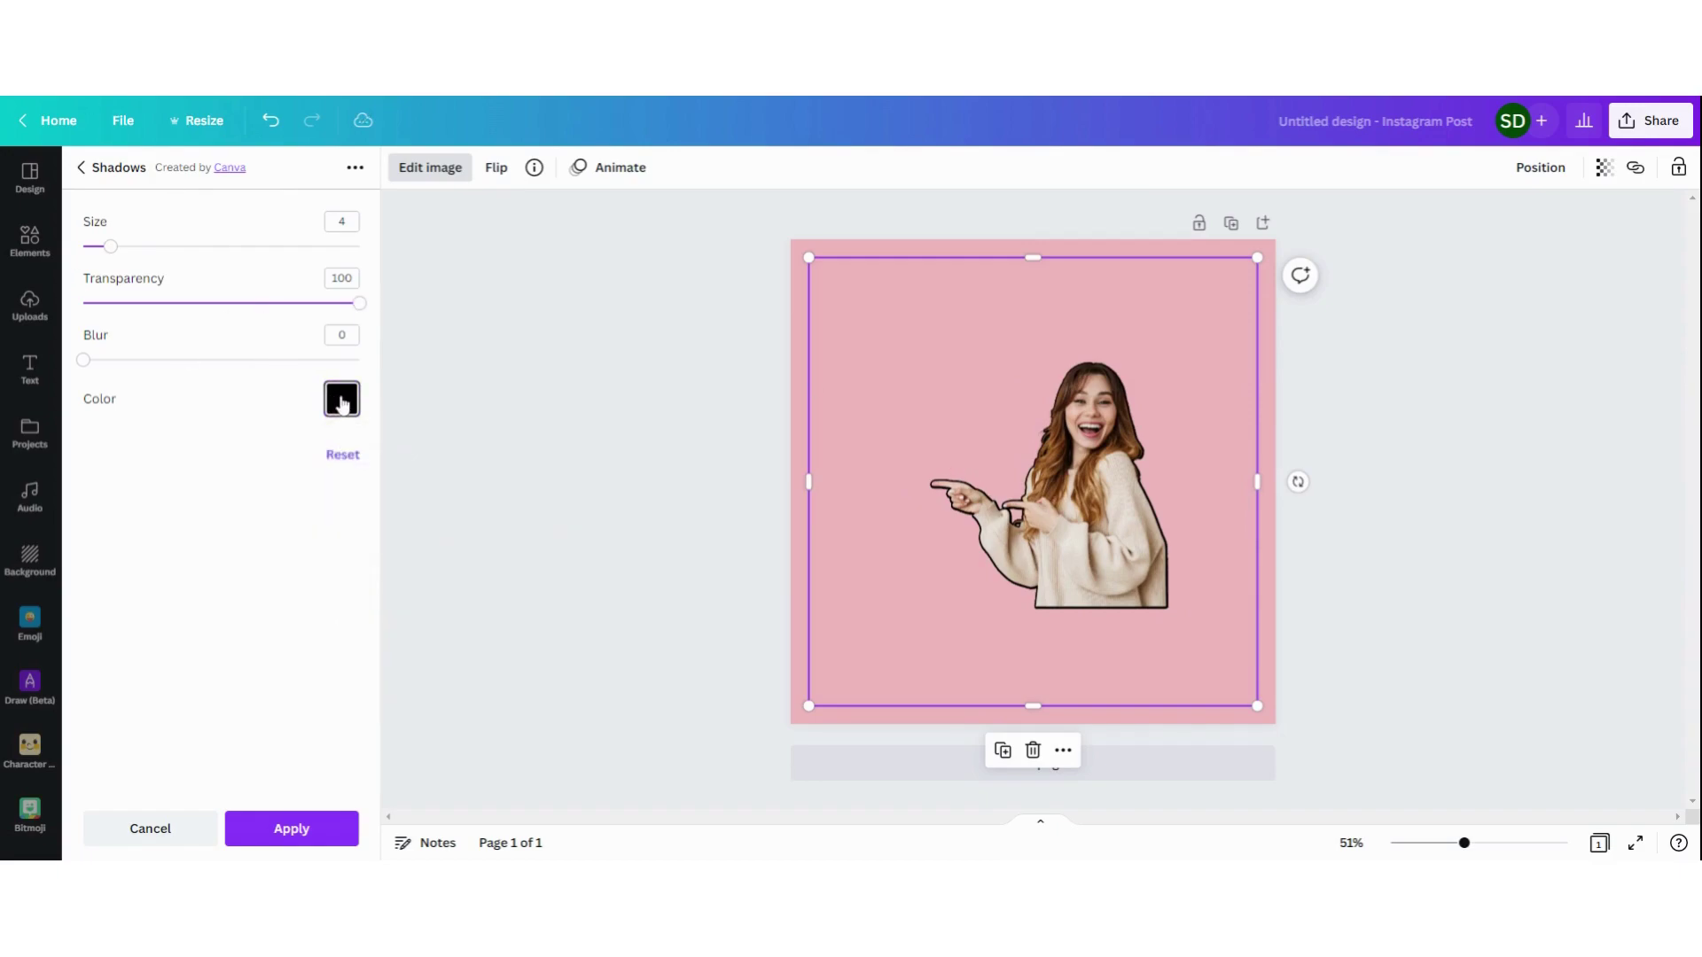
{"action": "left_click", "coordinate": [341, 400]}
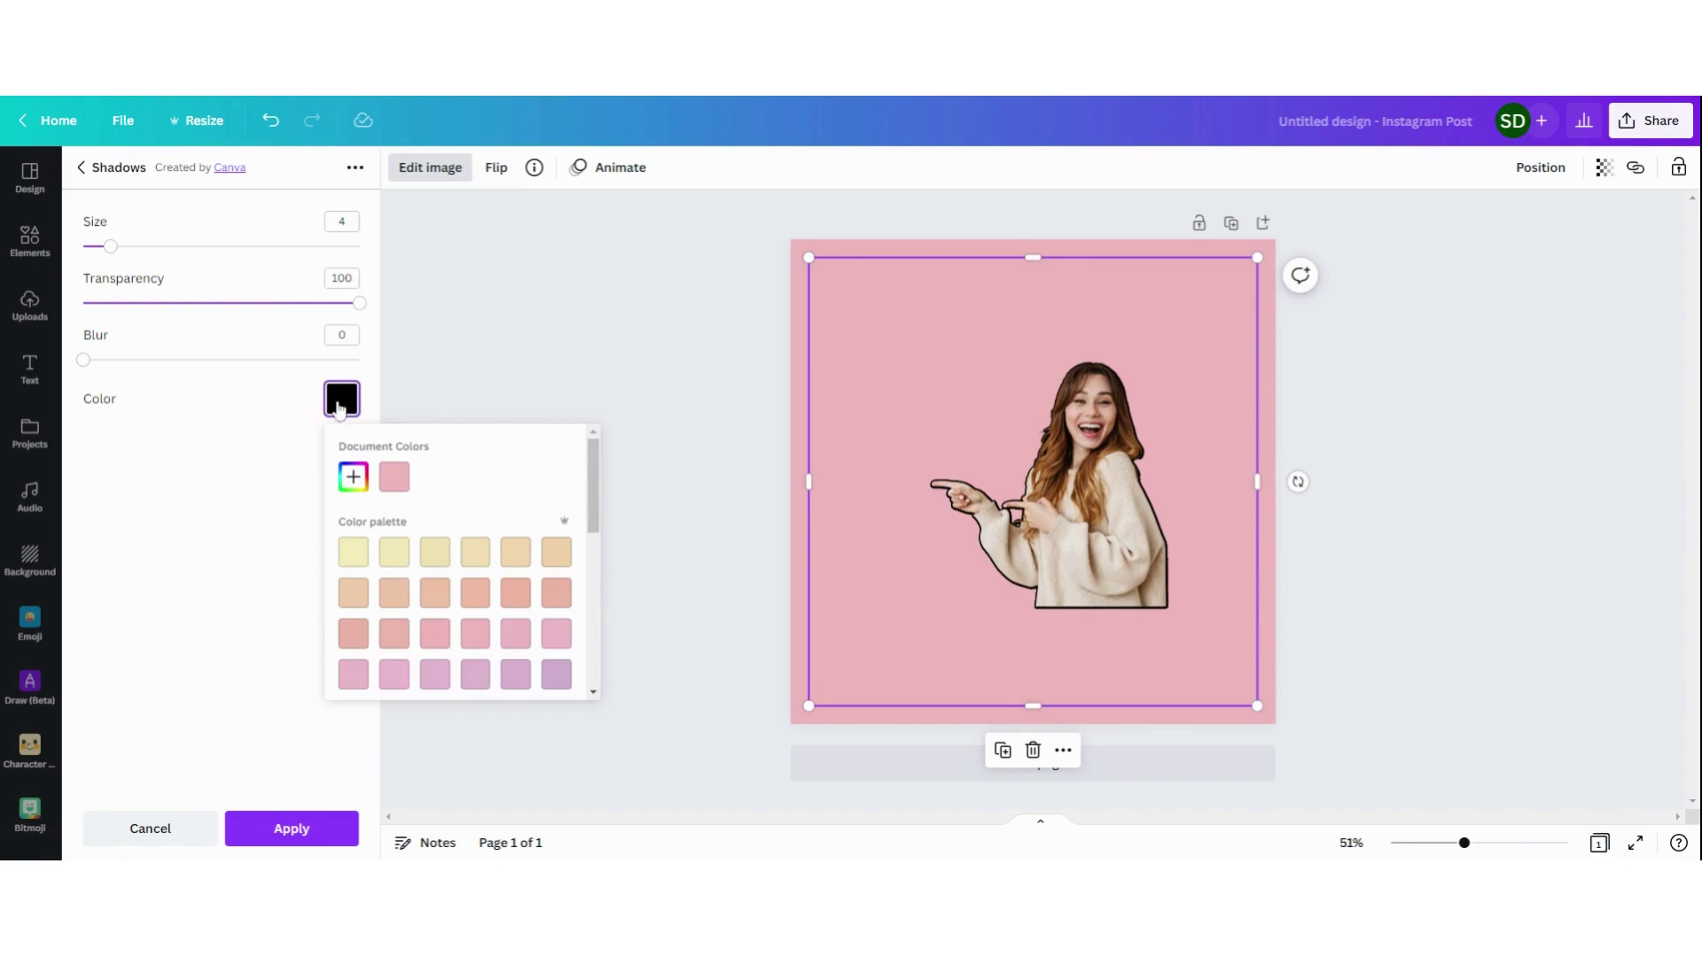
{"action": "left_click", "coordinate": [353, 480]}
{"action": "left_click_drag", "start_coordinate": [335, 612], "coordinate": [311, 503]}
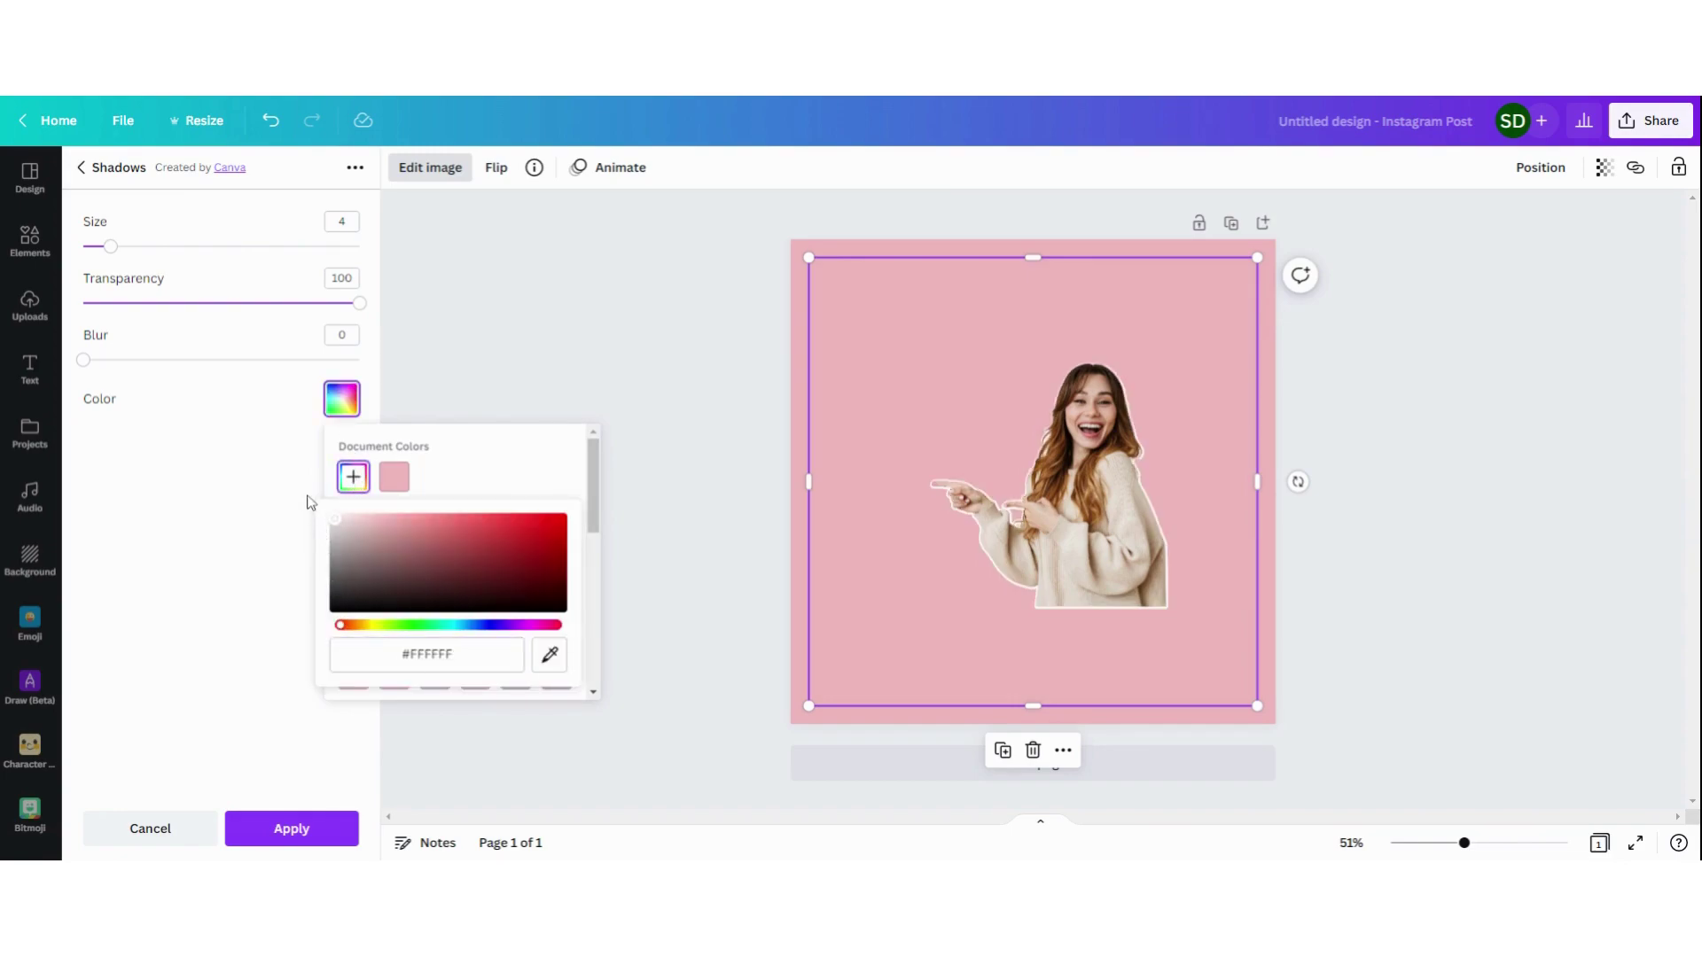
{"action": "left_click", "coordinate": [201, 514]}
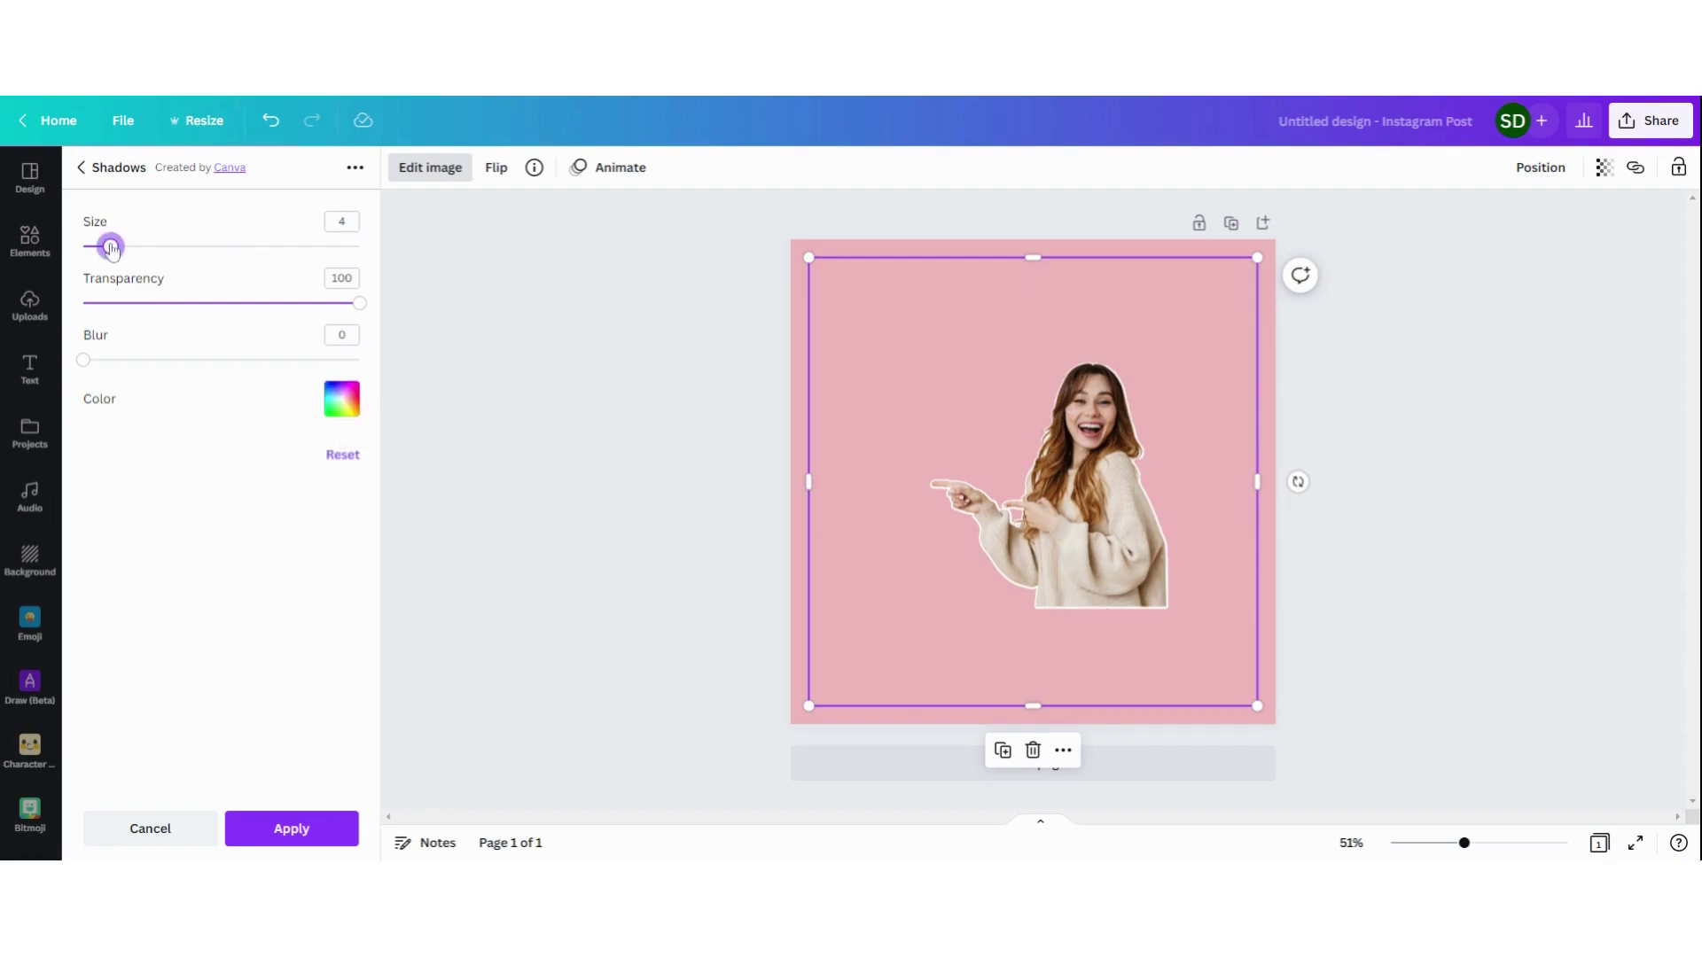
{"action": "left_click_drag", "start_coordinate": [110, 247], "coordinate": [192, 290]}
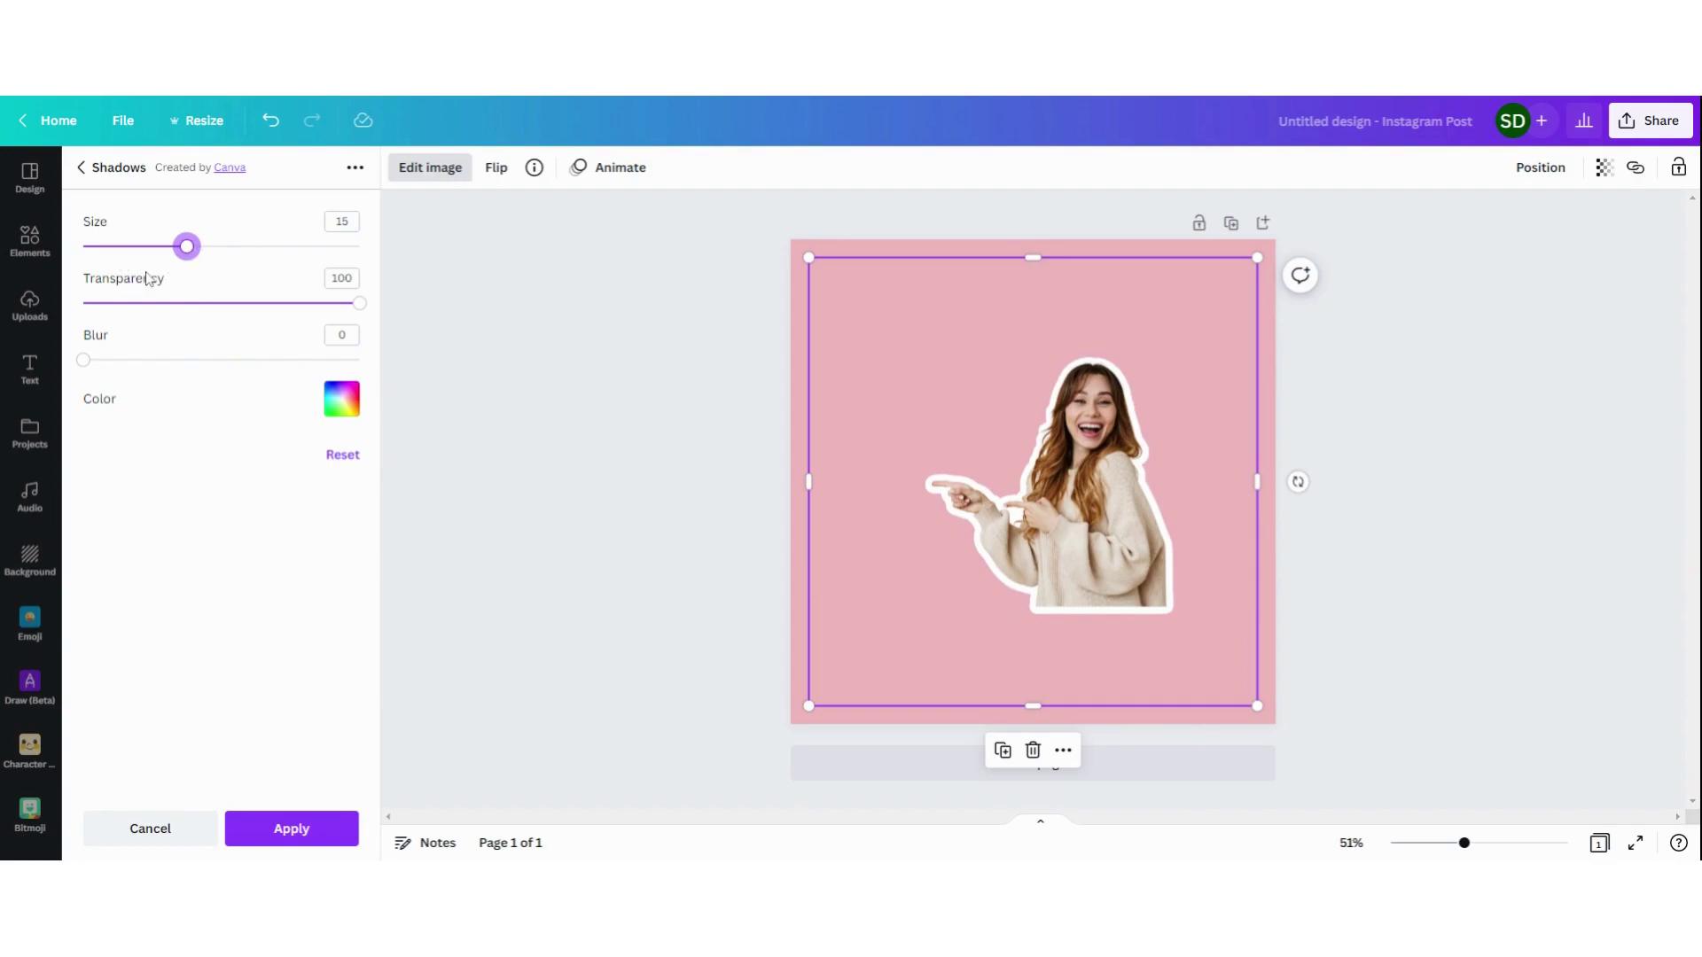
Step: Apply the white outline, then enlarge the woman and centre her horizontally on the page
{"action": "left_click", "coordinate": [283, 838]}
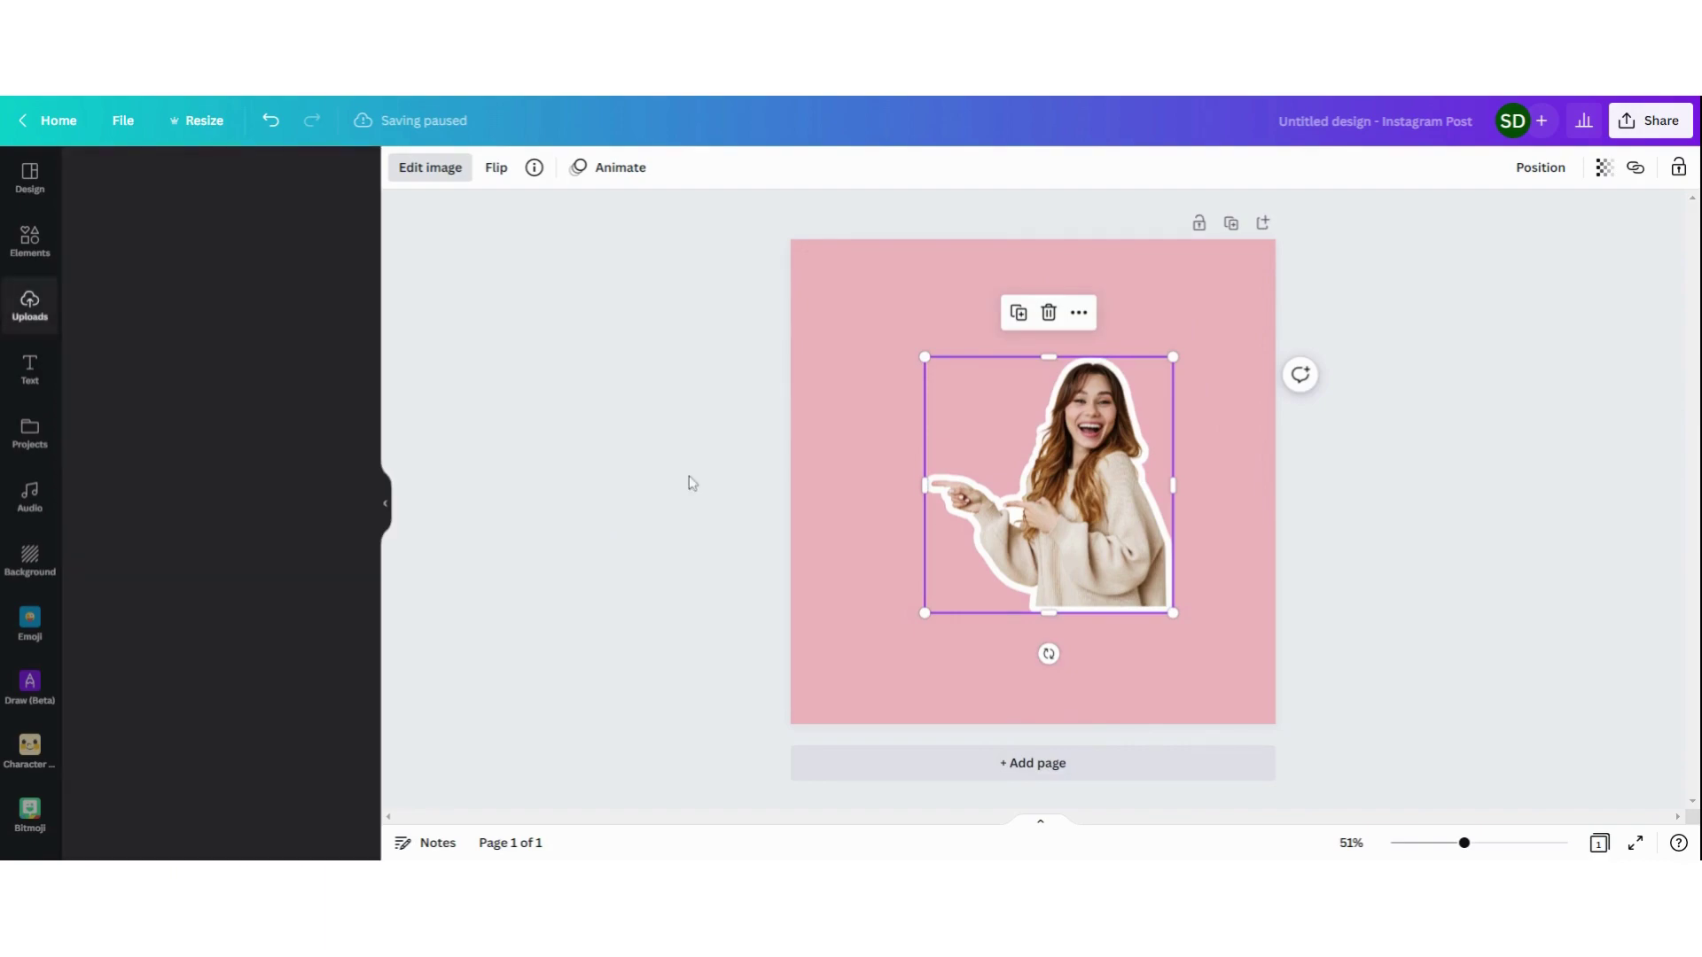
{"action": "left_click", "coordinate": [1371, 471]}
{"action": "left_click", "coordinate": [1023, 417]}
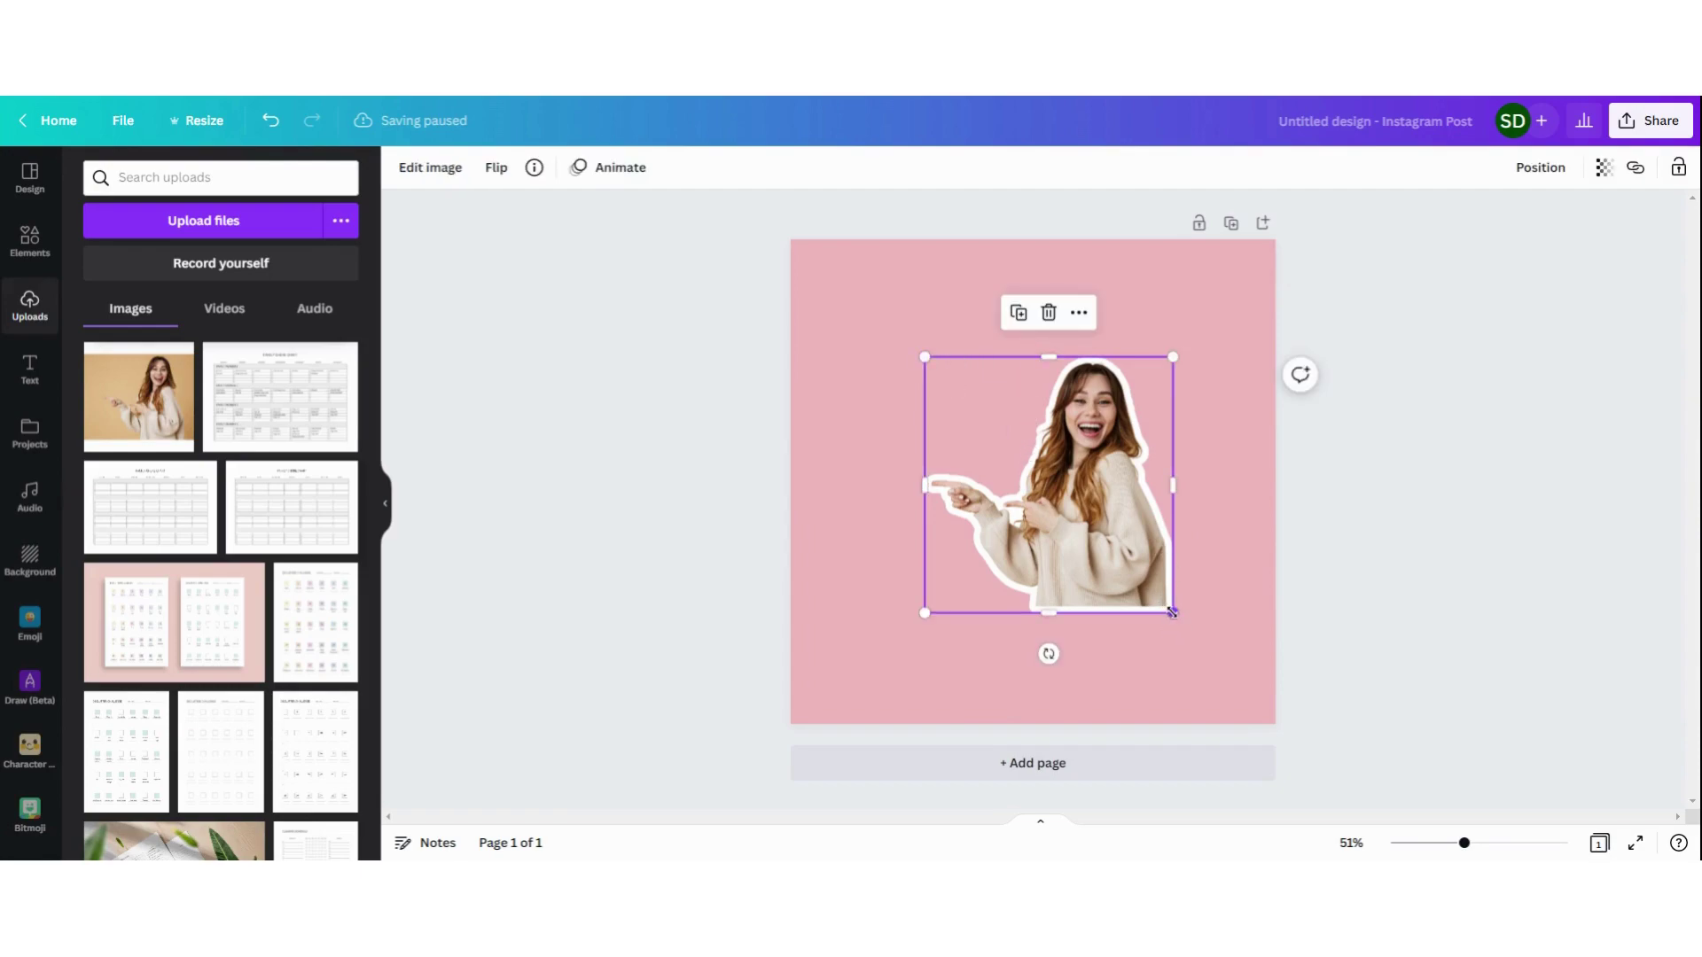
{"action": "left_click_drag", "start_coordinate": [1171, 612], "coordinate": [1235, 679]}
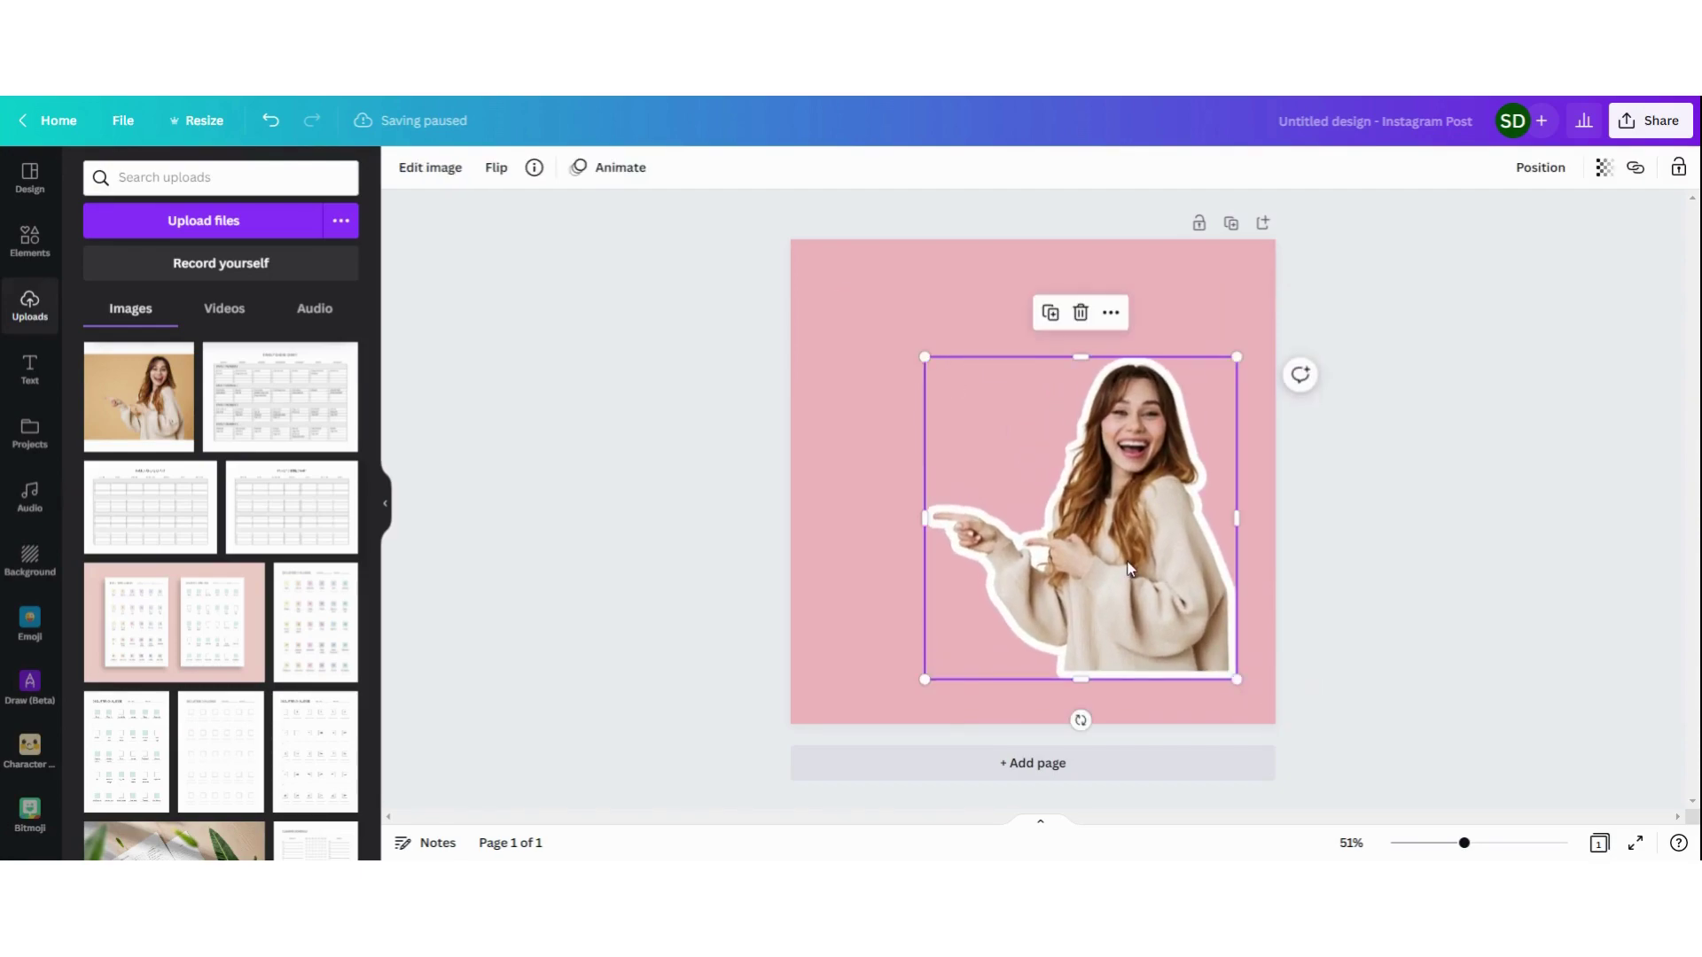
{"action": "left_click_drag", "start_coordinate": [1129, 566], "coordinate": [1080, 556]}
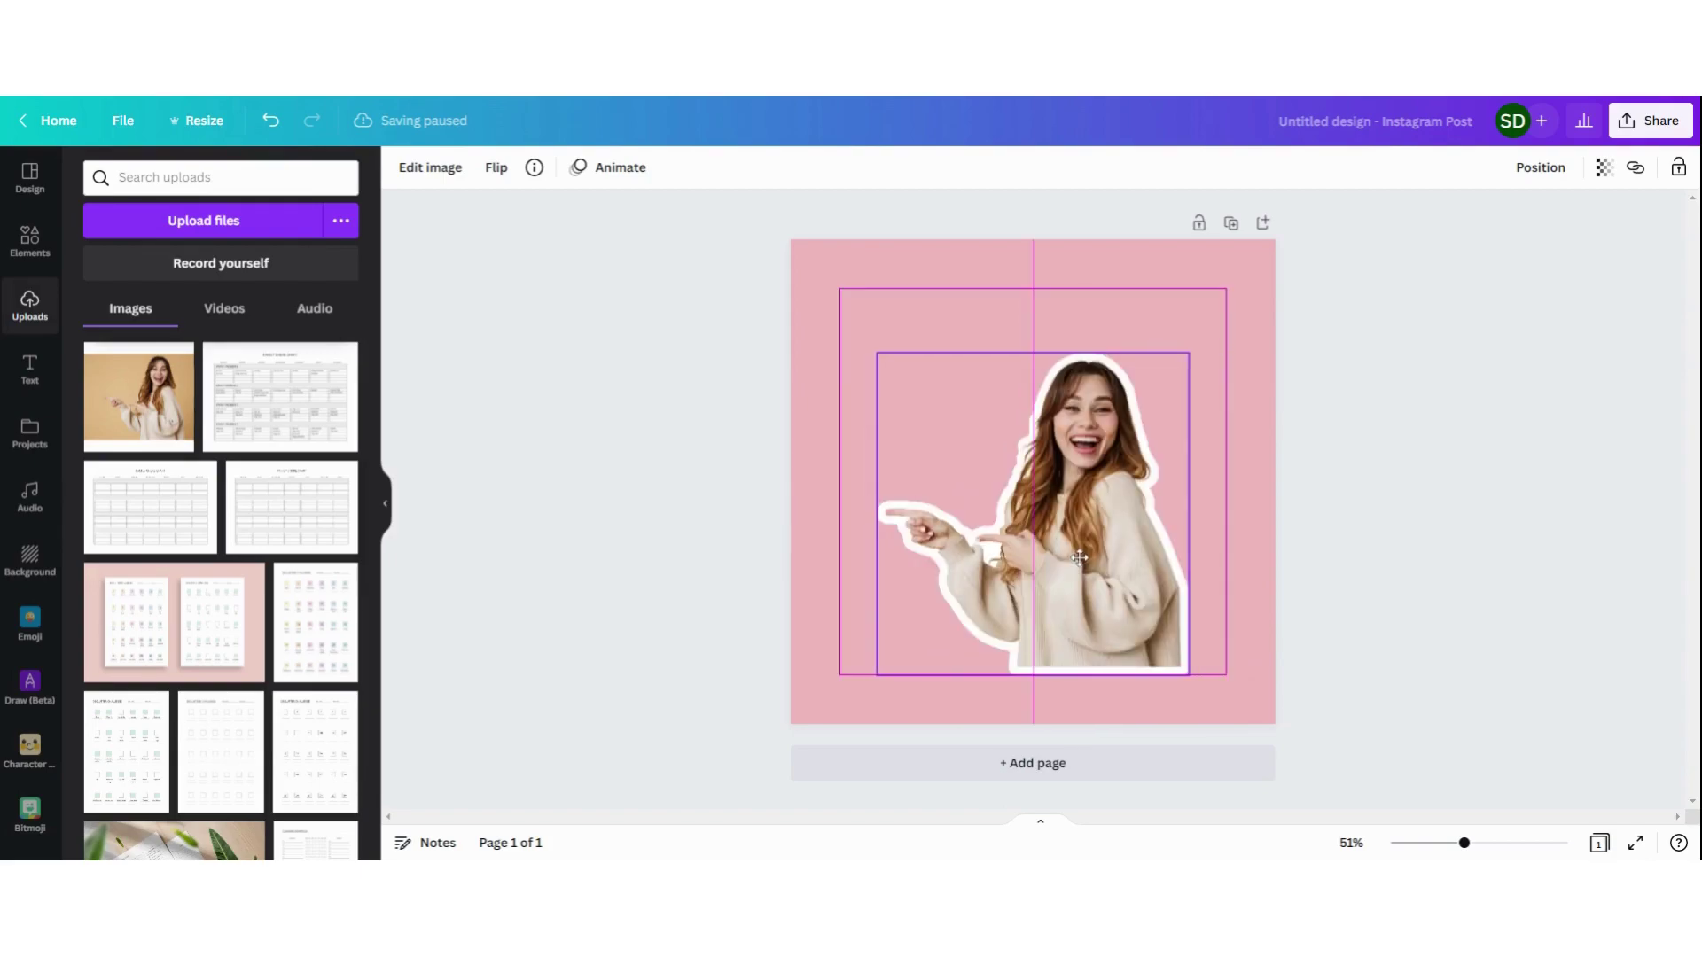